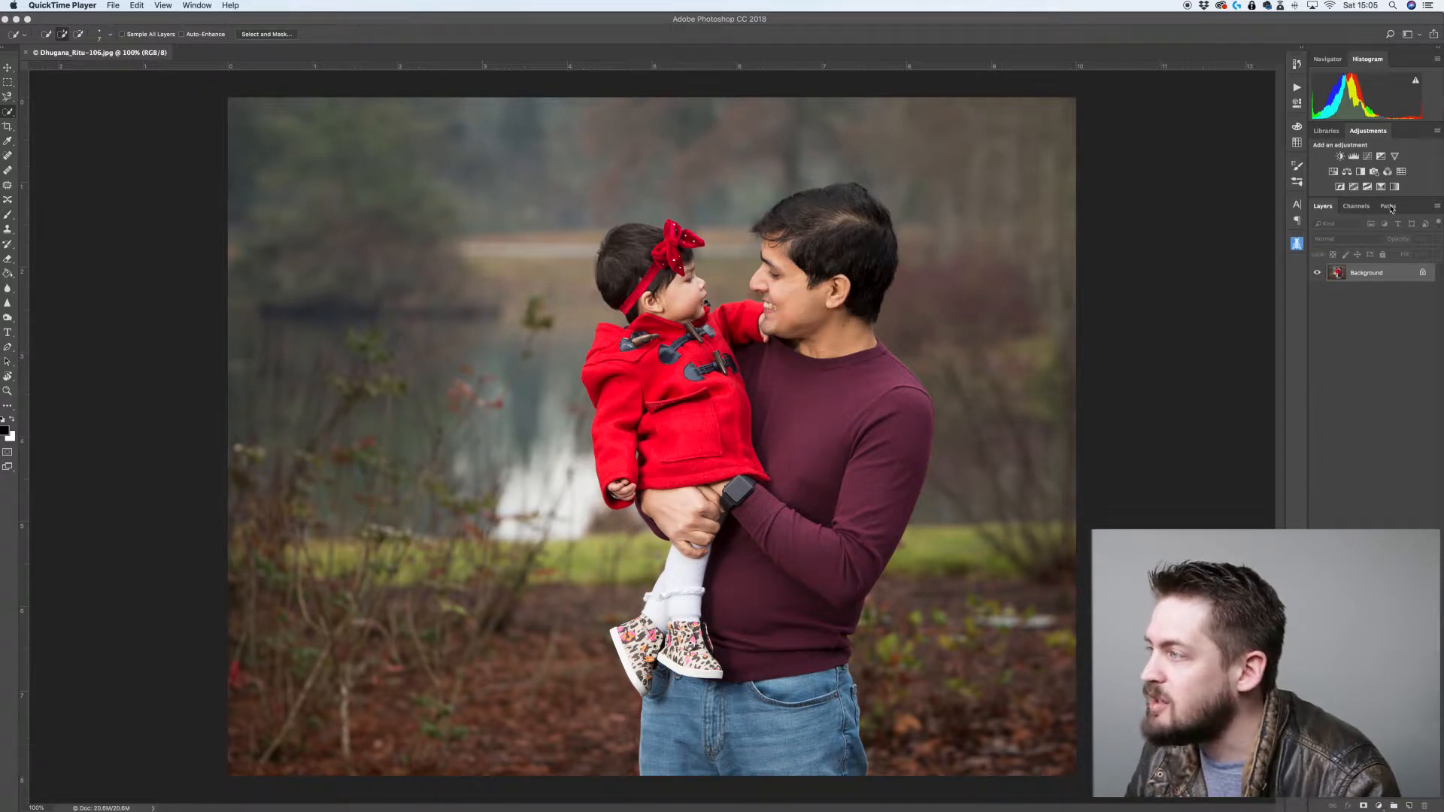
Create a new path and name it Jacket
click(1388, 207)
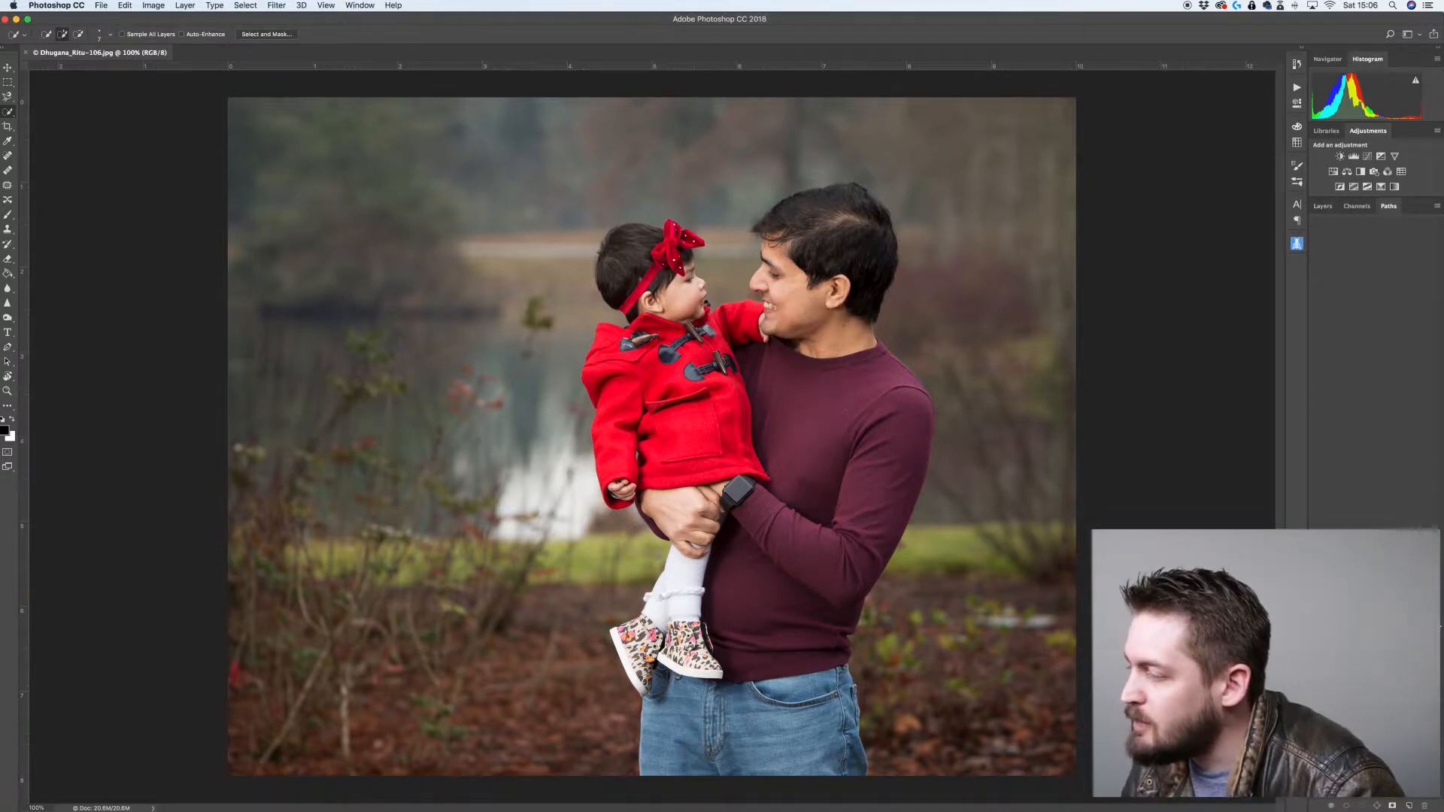
click(1408, 805)
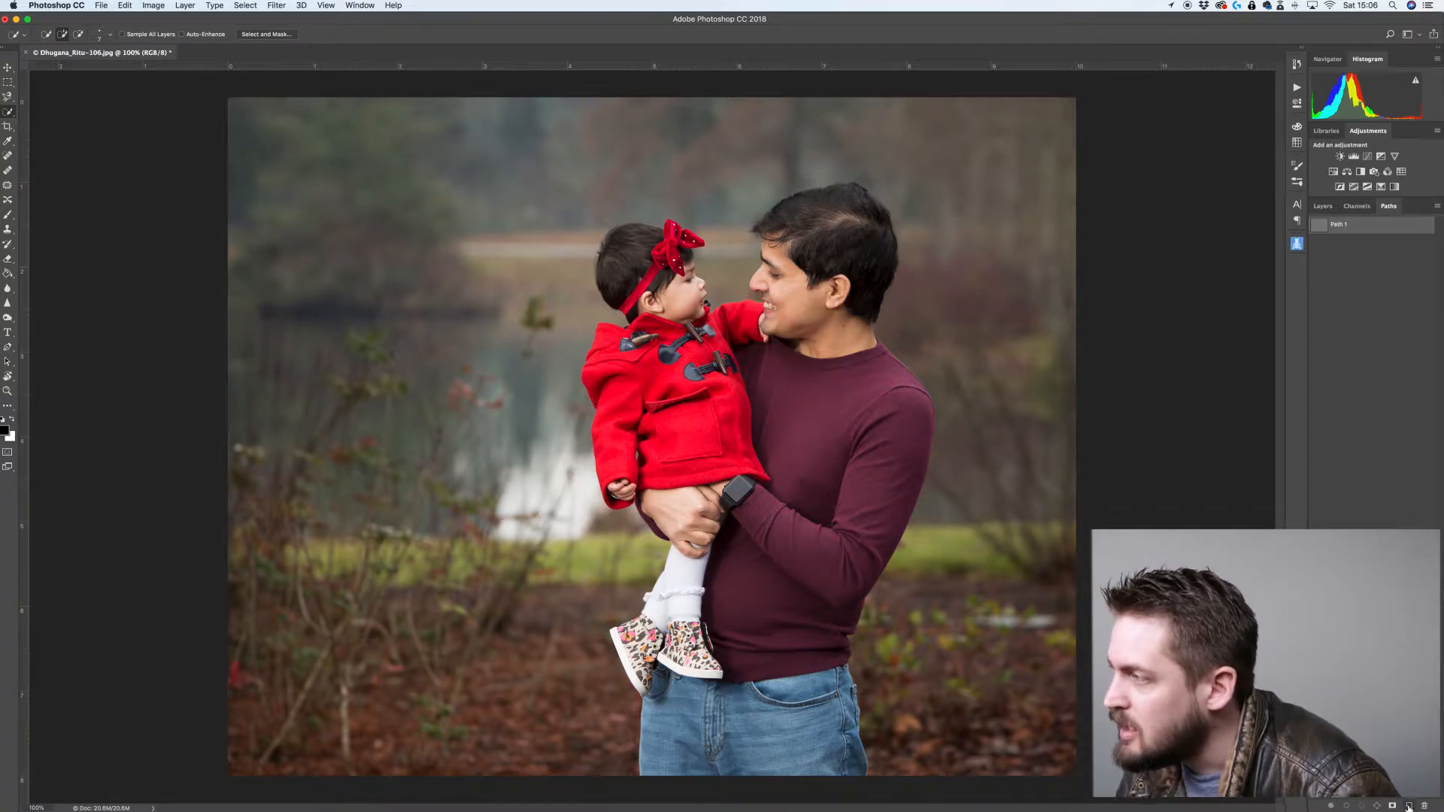
double_click(1339, 225)
text(Jacket)
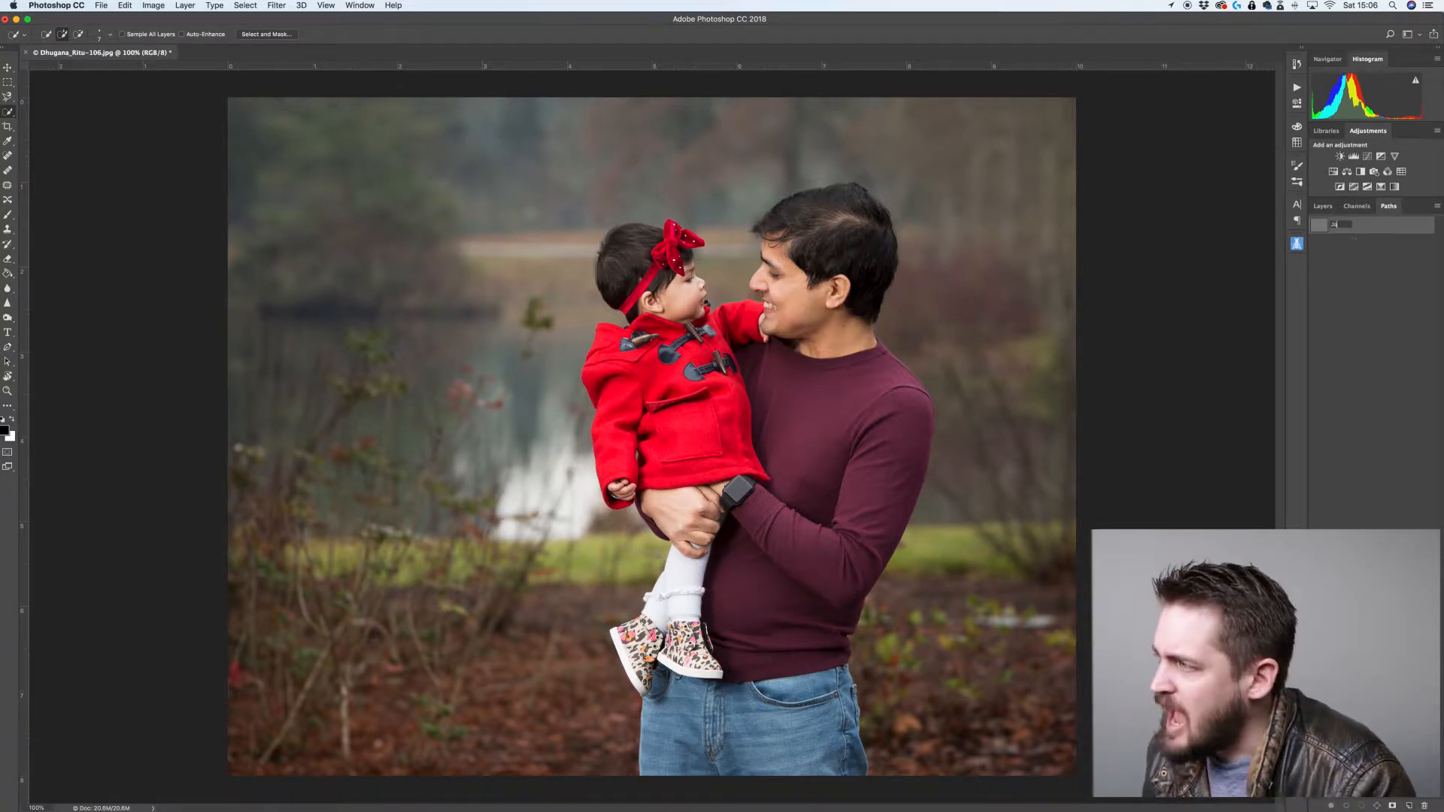
key(Return)
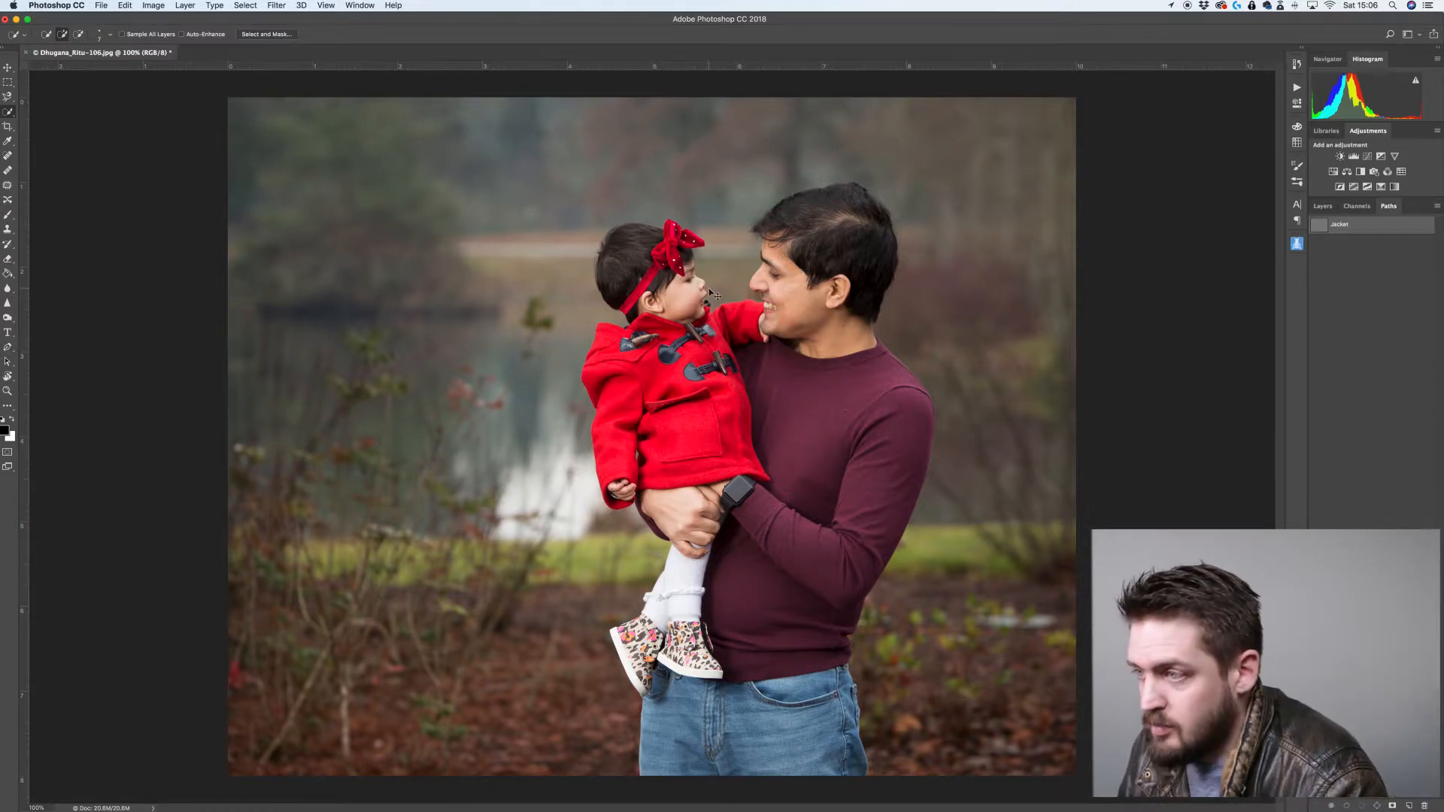
Trace the outline of the child's red jacket with the Pen tool as a closed path, starting on the outer sleeve edge
key(super+plus)
key(super+plus)
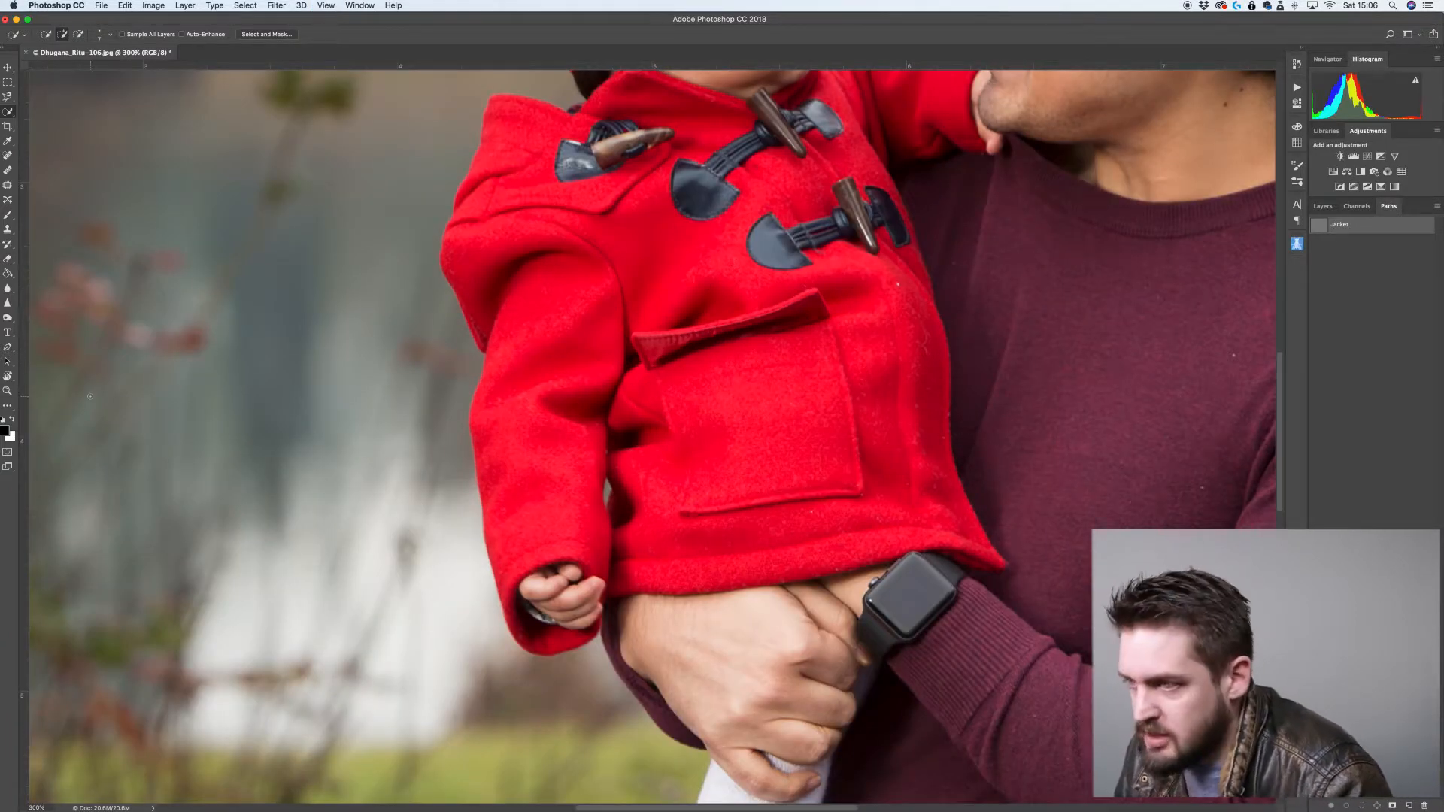
key(p)
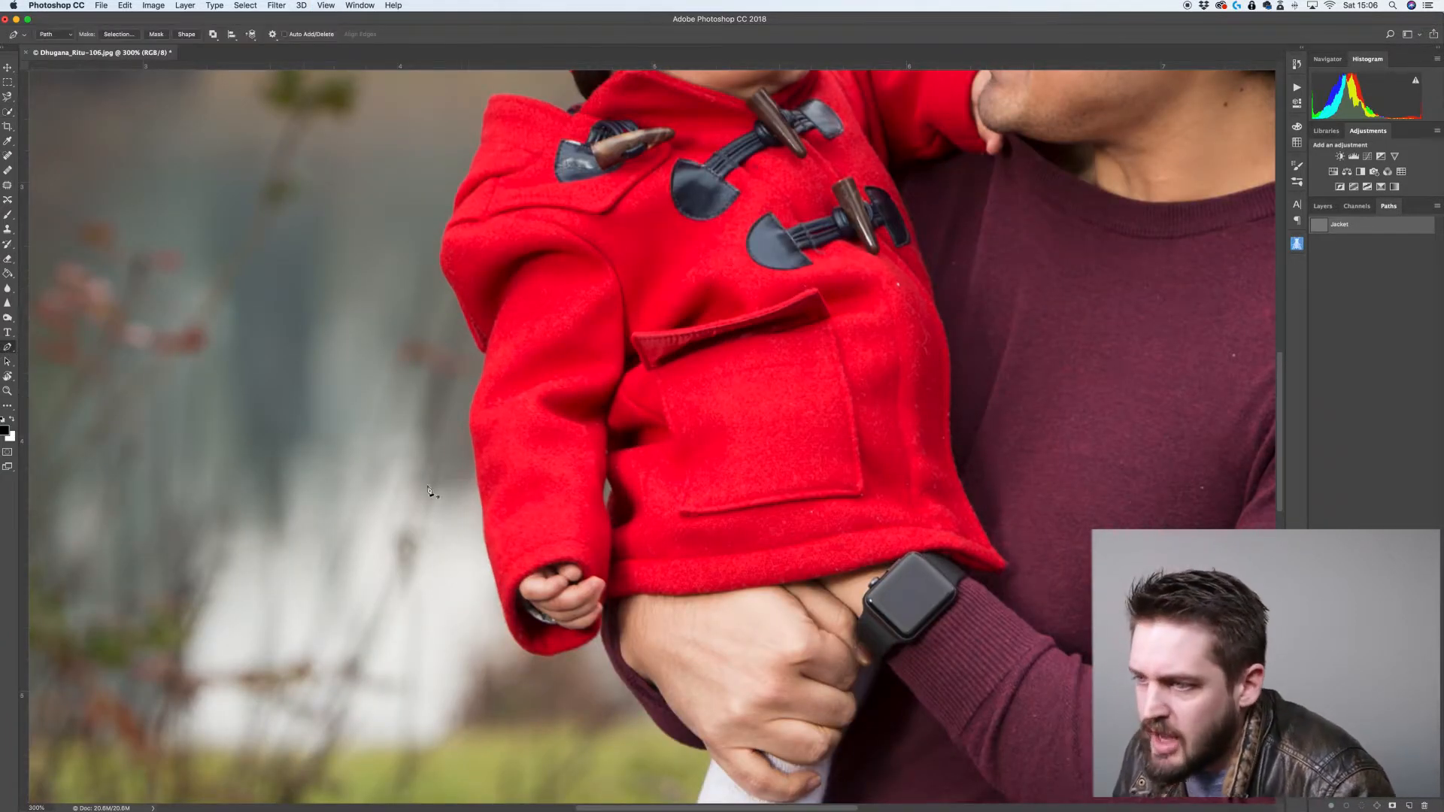
click(479, 492)
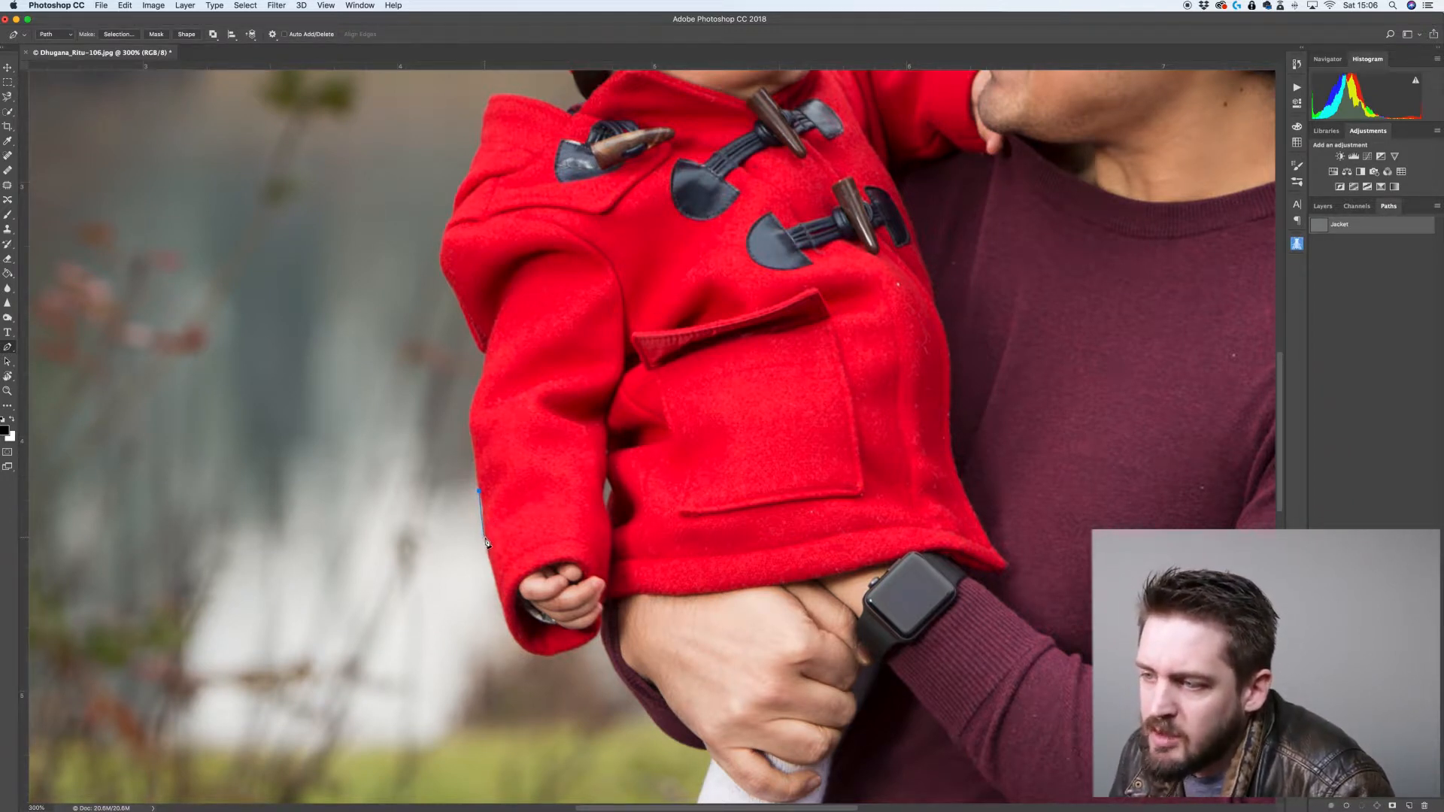
click(485, 538)
click(514, 586)
click(562, 641)
click(610, 622)
click(616, 599)
click(616, 588)
click(620, 583)
click(685, 582)
click(763, 573)
click(911, 543)
click(948, 537)
click(1013, 555)
click(964, 346)
click(949, 292)
click(903, 157)
click(970, 138)
click(1003, 139)
drag(986, 113, 912, 423)
click(909, 409)
click(925, 361)
click(928, 328)
click(883, 320)
click(805, 331)
click(748, 334)
click(749, 352)
click(743, 372)
click(728, 380)
click(710, 389)
click(743, 445)
click(735, 449)
click(685, 397)
click(582, 361)
click(520, 406)
click(435, 389)
click(420, 434)
click(385, 522)
click(392, 582)
click(425, 647)
drag(420, 786, 606, 480)
click(606, 480)
Refine the Jacket path by adding and shifting anchor points along the sleeve, hem, front, outstretched arm, collar and hood edges
click(7, 346)
drag(609, 361, 600, 442)
drag(650, 615, 705, 634)
click(762, 582)
click(837, 579)
click(946, 564)
click(1039, 540)
click(1133, 555)
drag(1120, 559, 1120, 565)
drag(1102, 446, 1079, 447)
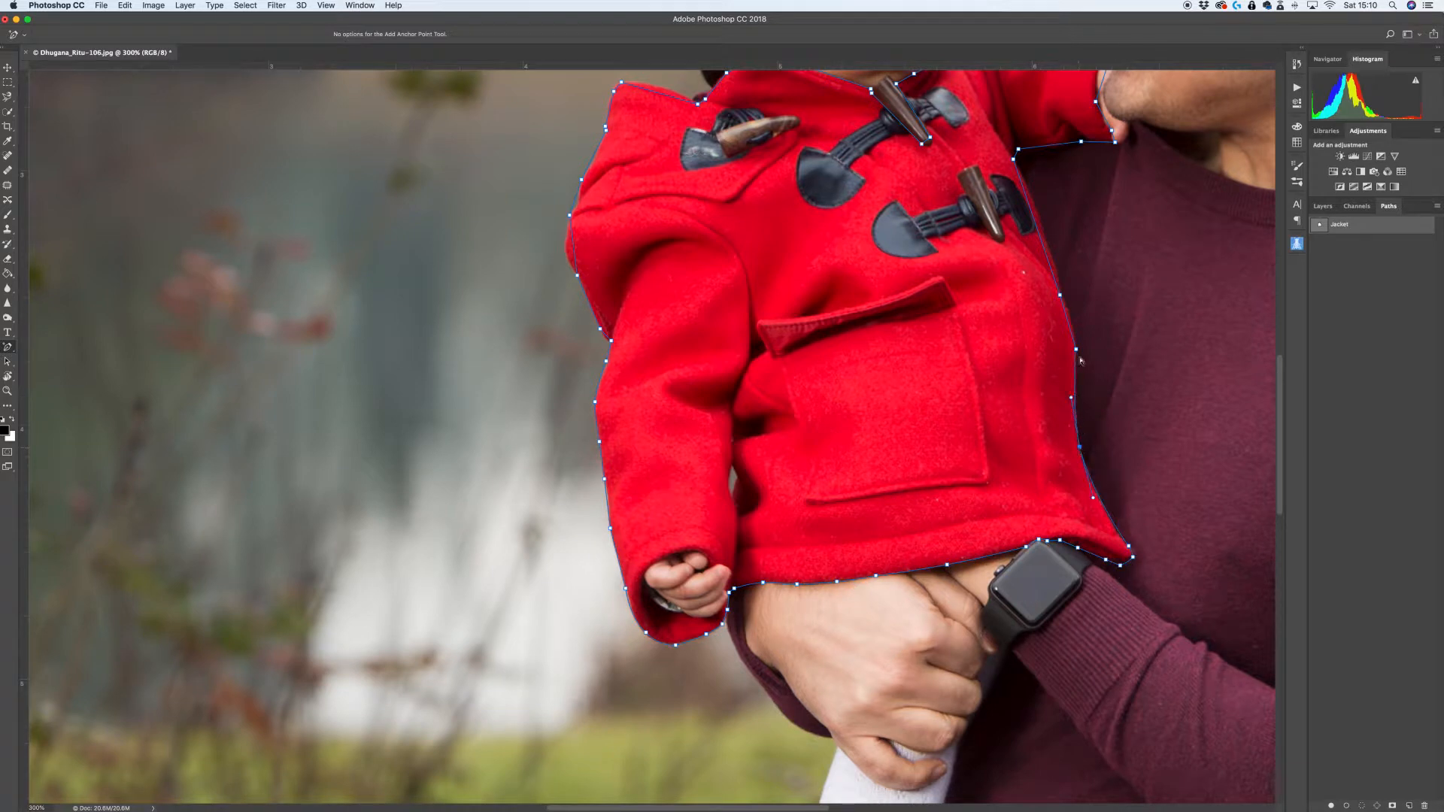
drag(1075, 349, 1077, 351)
drag(1067, 319, 1071, 319)
scroll(1071, 319, up, 1)
drag(1036, 238, 1042, 240)
drag(1051, 158, 1050, 162)
scroll(1051, 162, up, 3)
key(super+plus)
scroll(1051, 161, right, 10)
drag(748, 277, 749, 284)
click(752, 214)
drag(738, 255, 740, 208)
drag(762, 179, 736, 146)
click(687, 138)
drag(569, 181, 565, 175)
drag(554, 194, 548, 173)
drag(533, 161, 520, 167)
drag(519, 194, 523, 197)
drag(510, 308, 508, 316)
drag(513, 309, 516, 312)
click(364, 213)
click(287, 188)
click(260, 201)
drag(100, 234, 91, 239)
click(69, 328)
drag(56, 406, 101, 291)
click(87, 282)
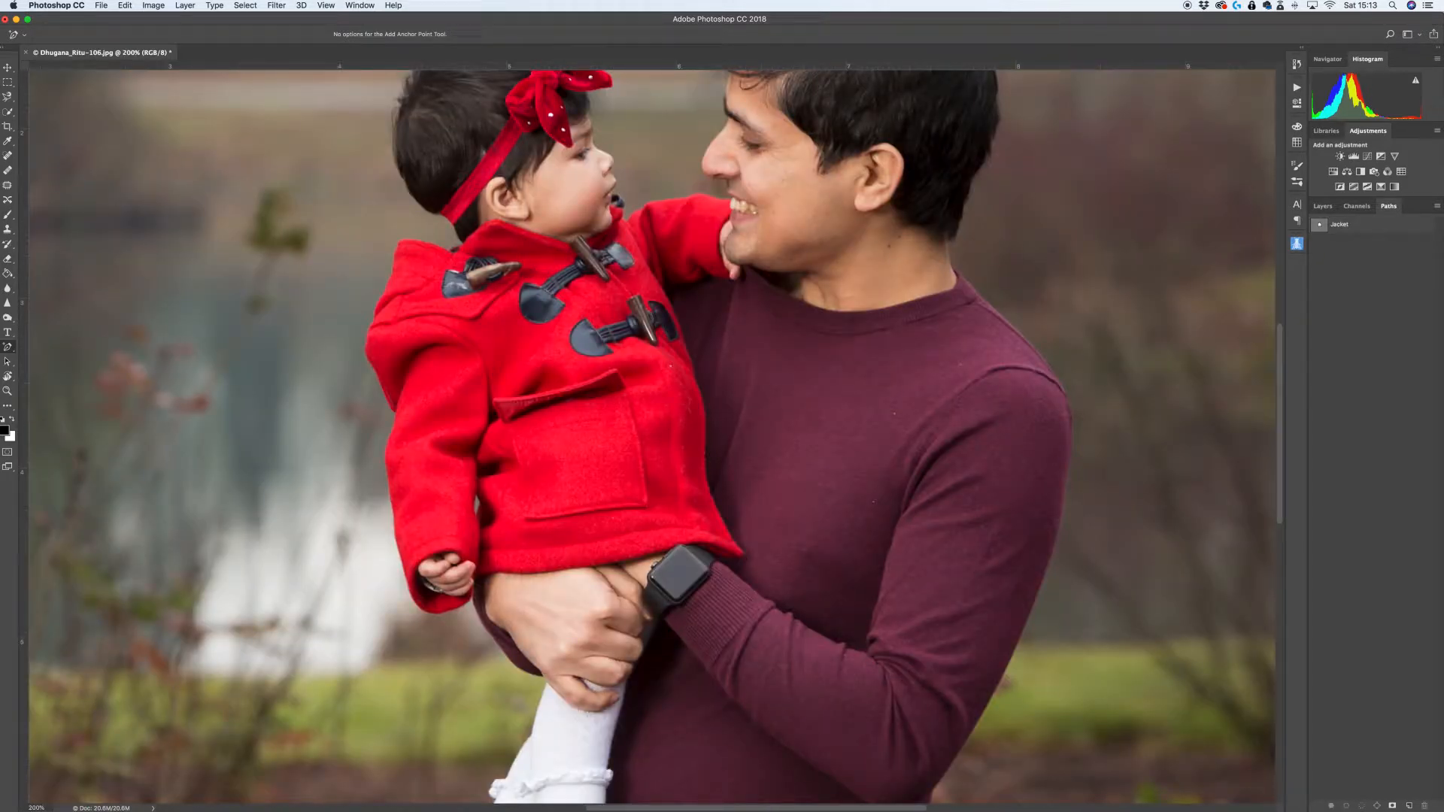
Deselect the Jacket path and duplicate the Background layer
click(1377, 227)
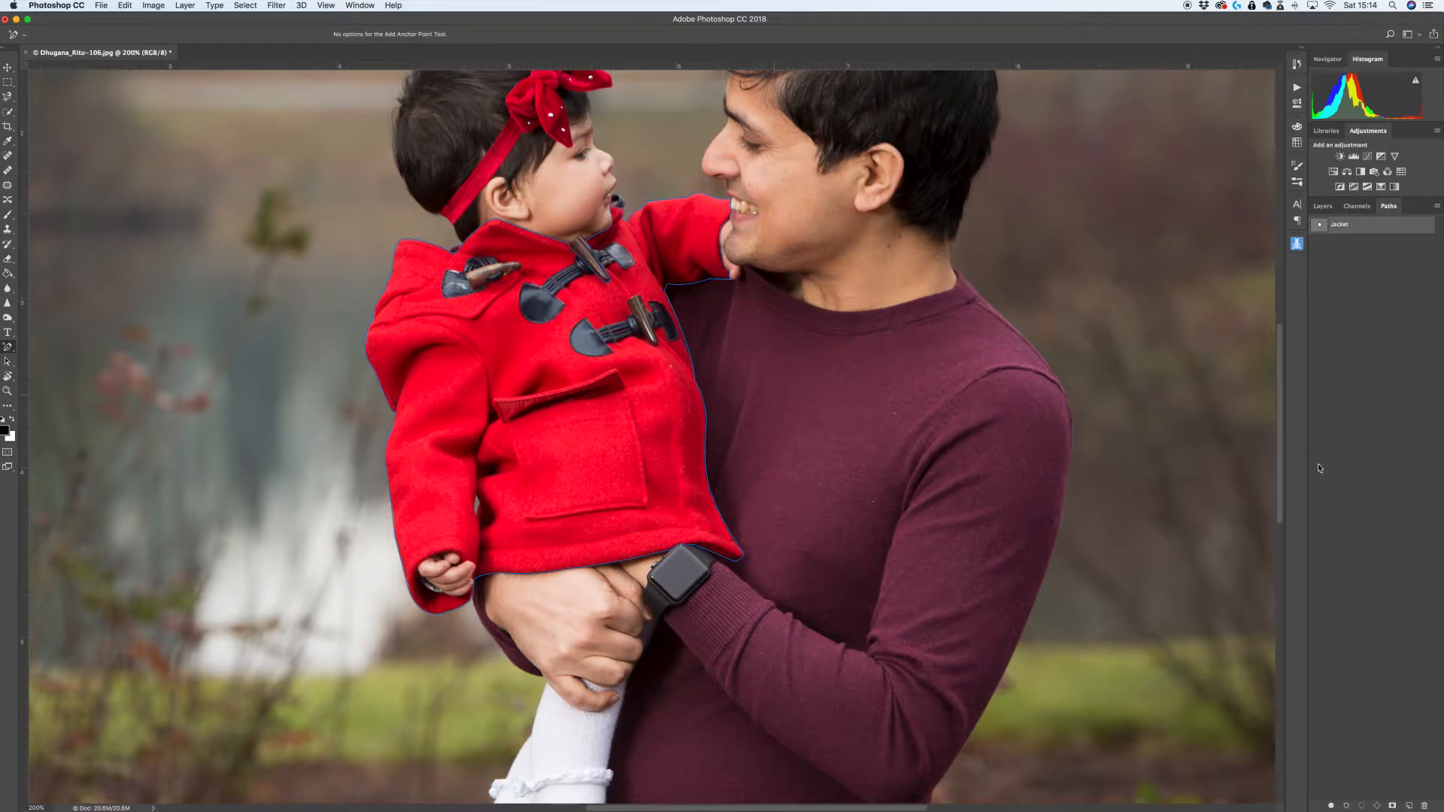
click(1337, 352)
click(1322, 206)
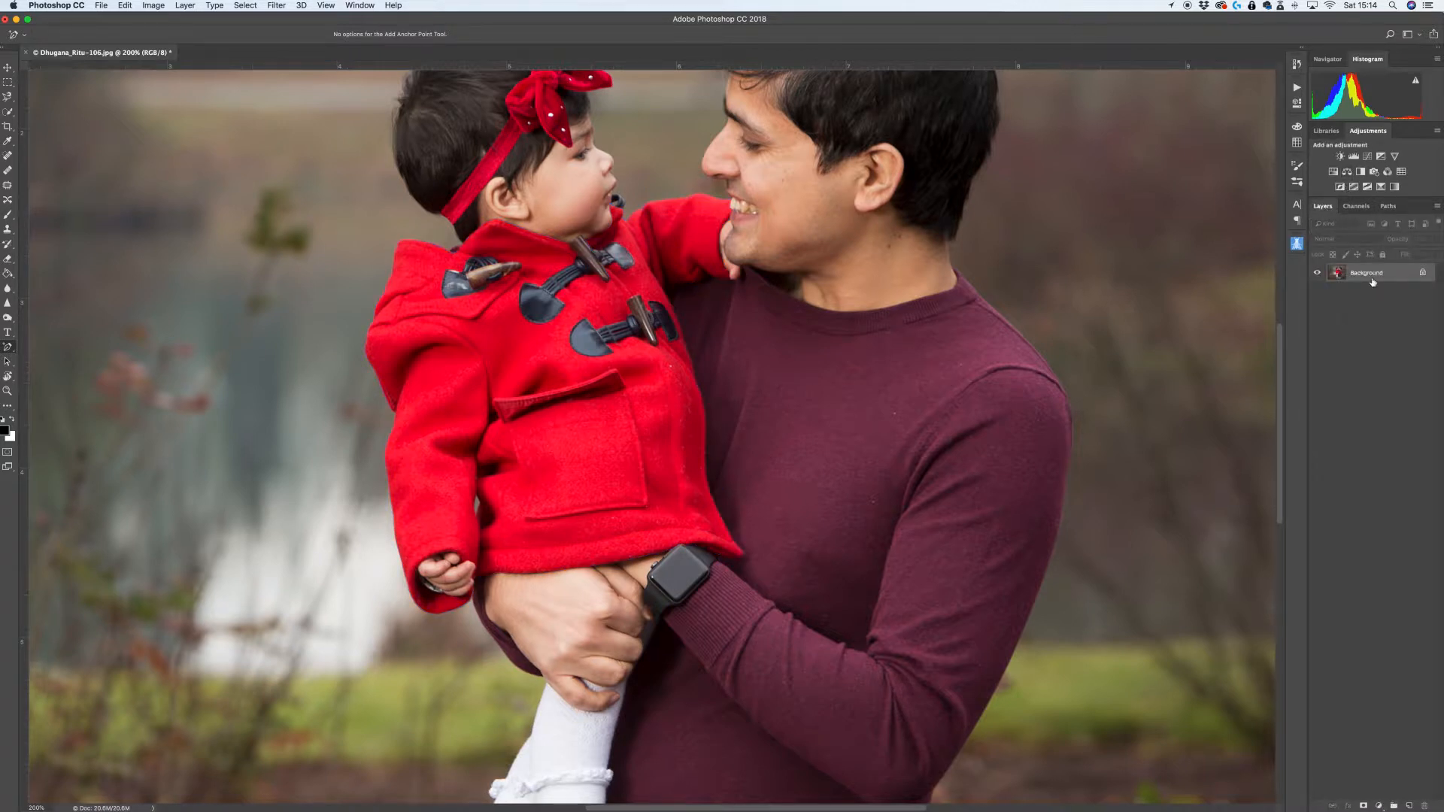
key(super+j)
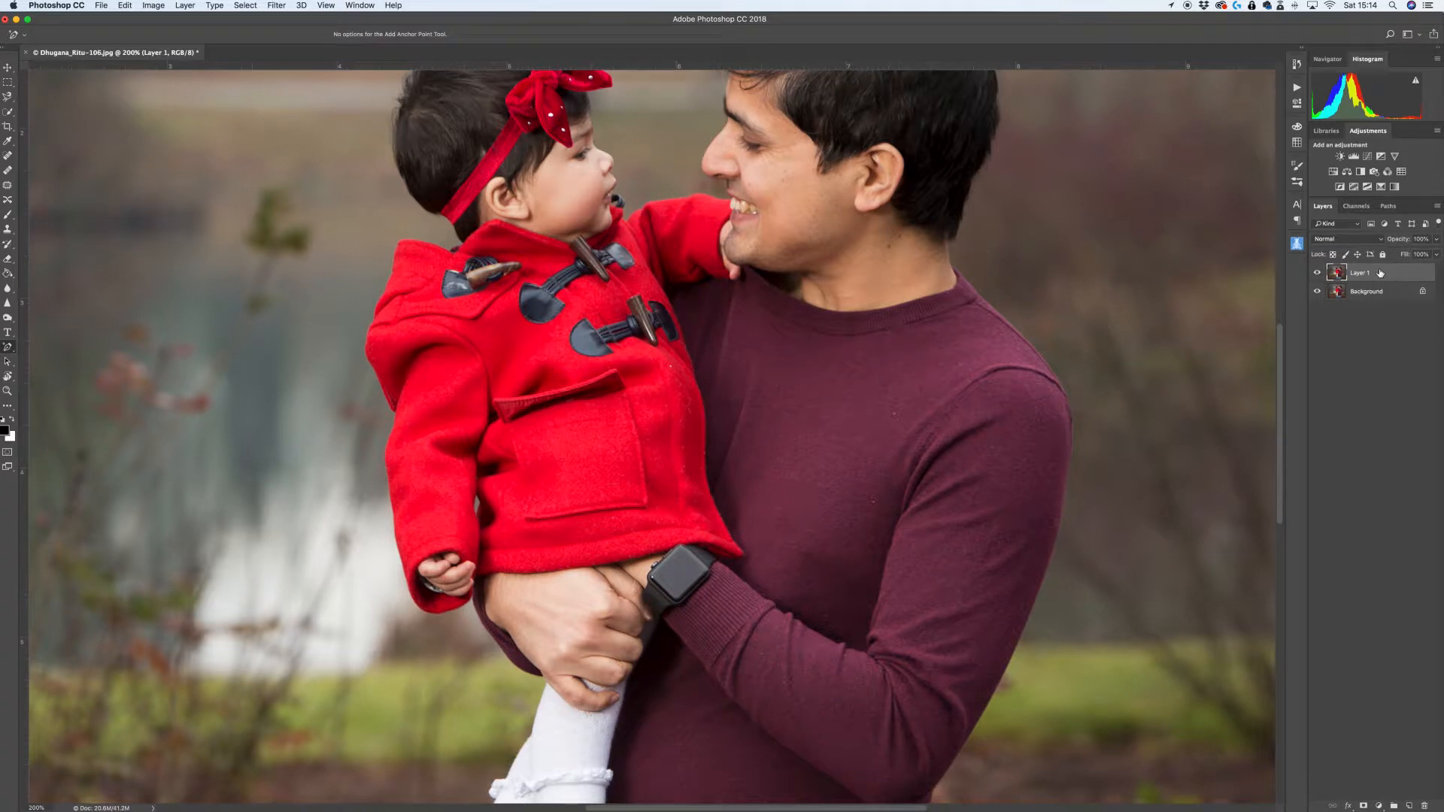
Put the duplicated layer in a group named Jacket and collapse the group
key(super+g)
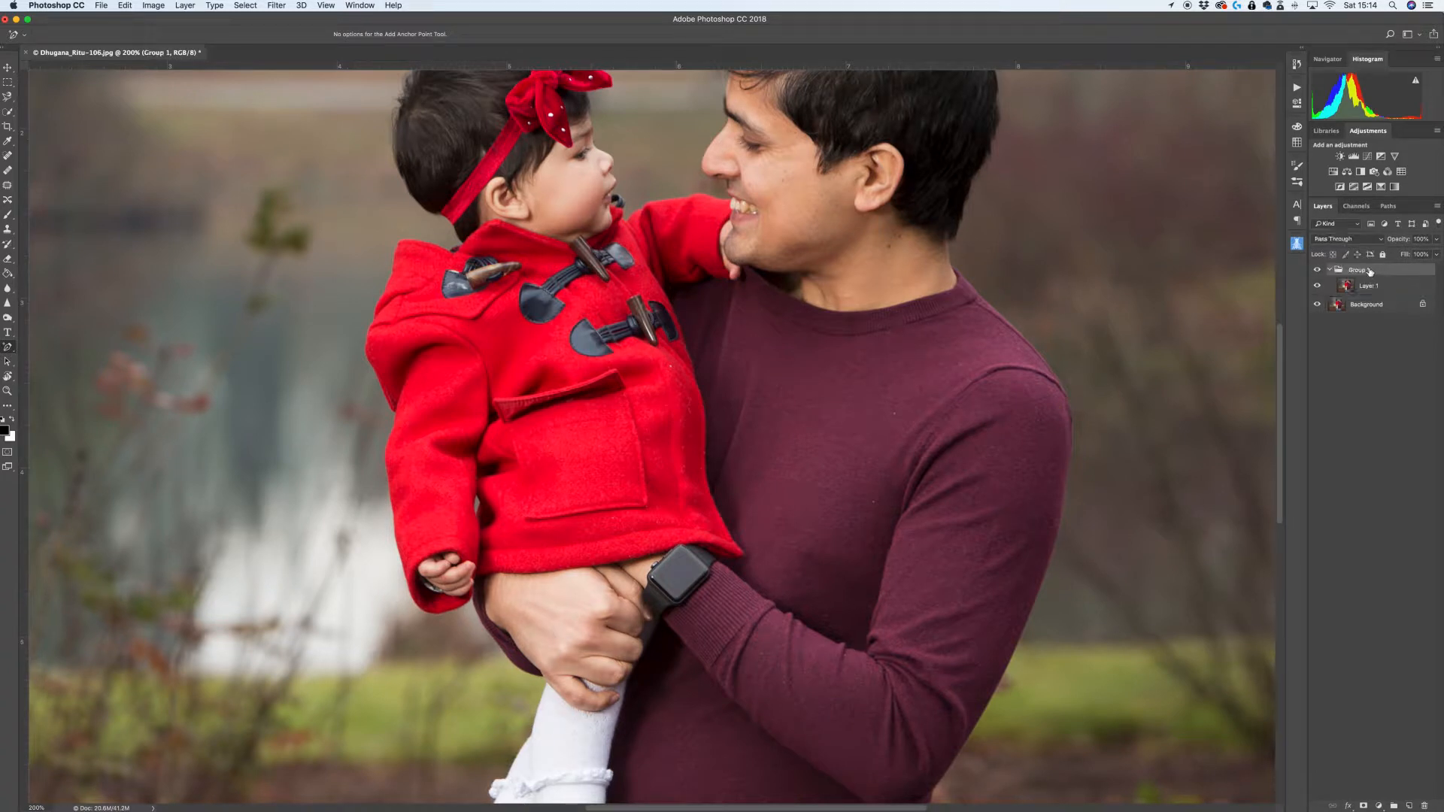
text(Jacket)
key(Return)
click(1330, 270)
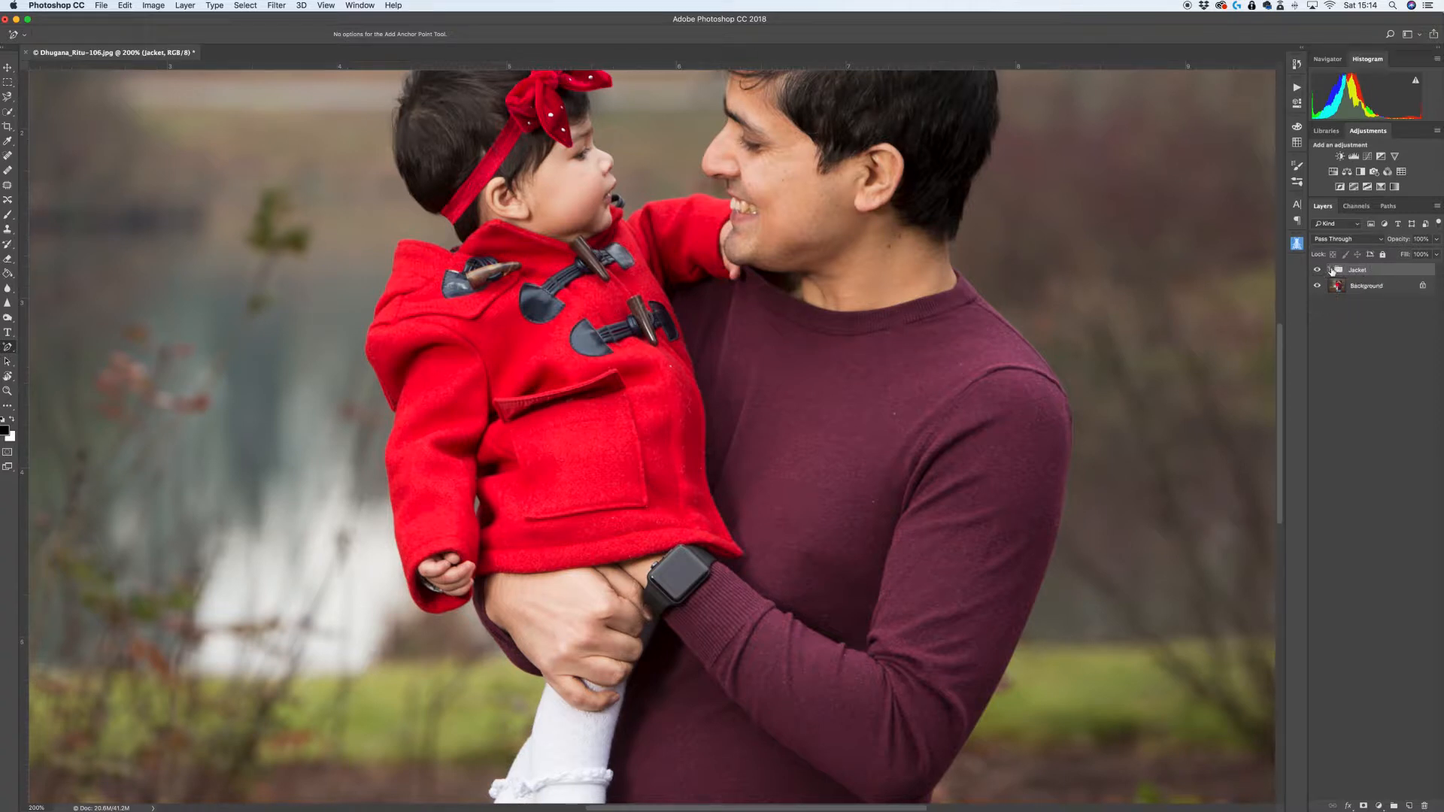
Mask the Jacket group with a selection loaded from the Jacket path, and check the cutout with the Background layer hidden
click(1388, 207)
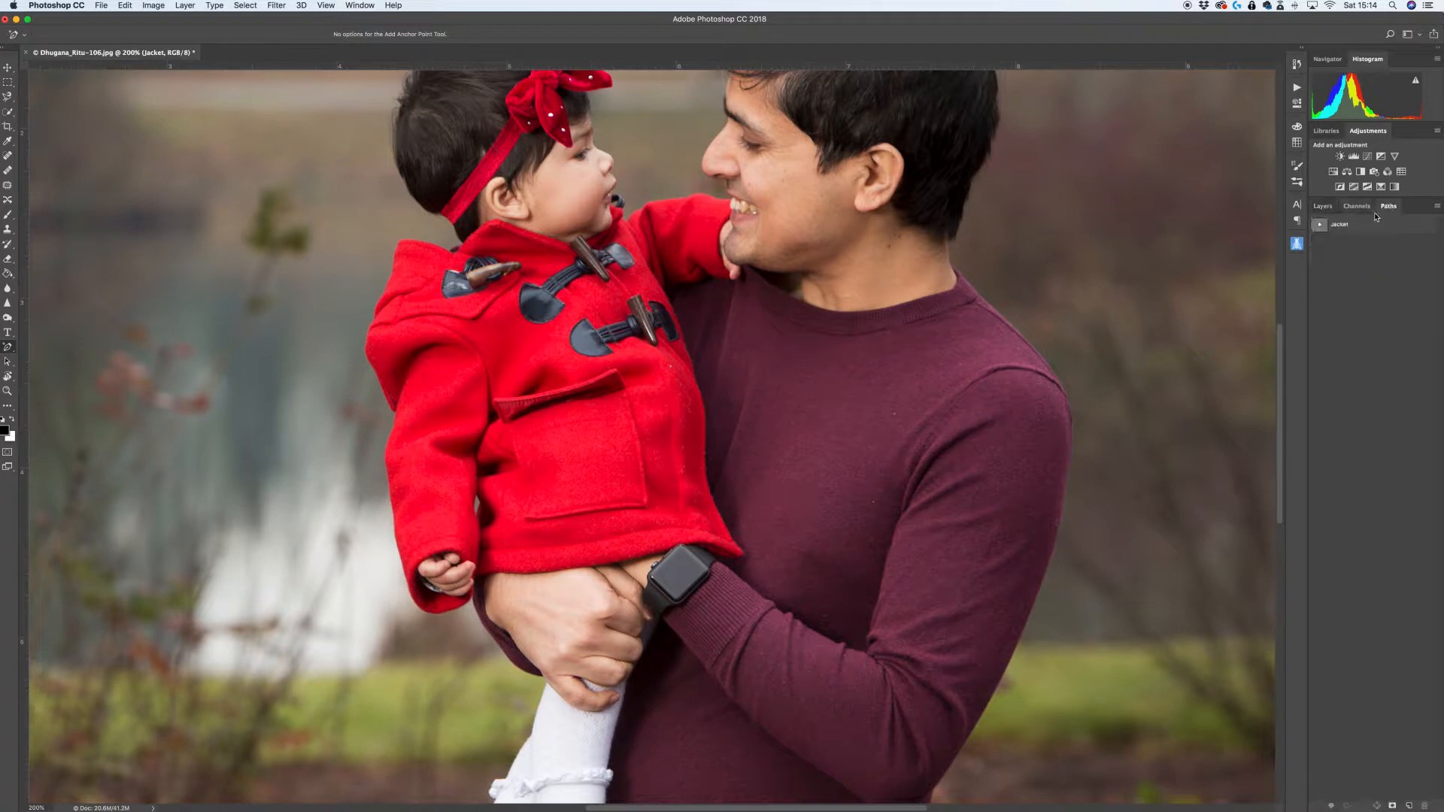
super+click(1321, 227)
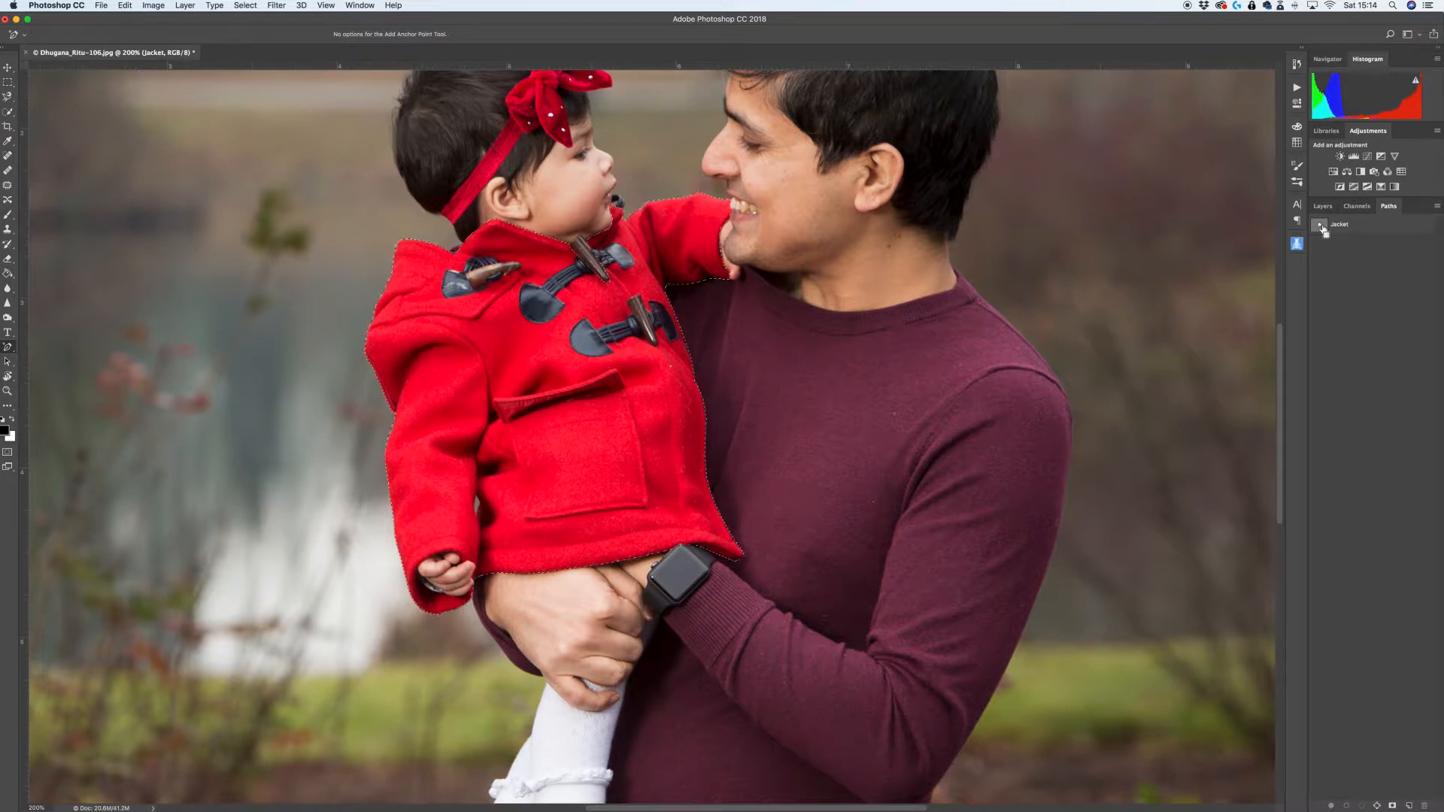
click(1322, 206)
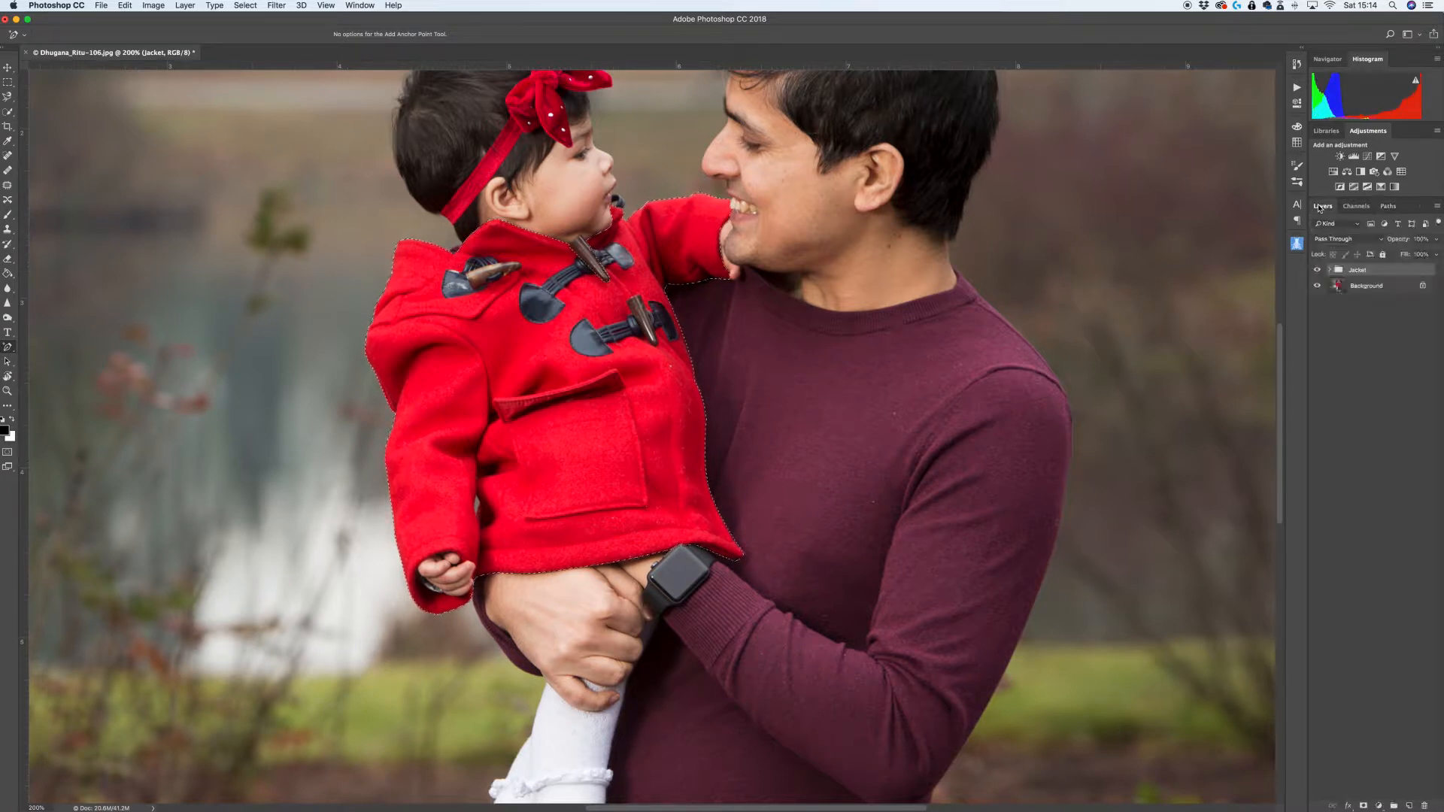
click(1363, 807)
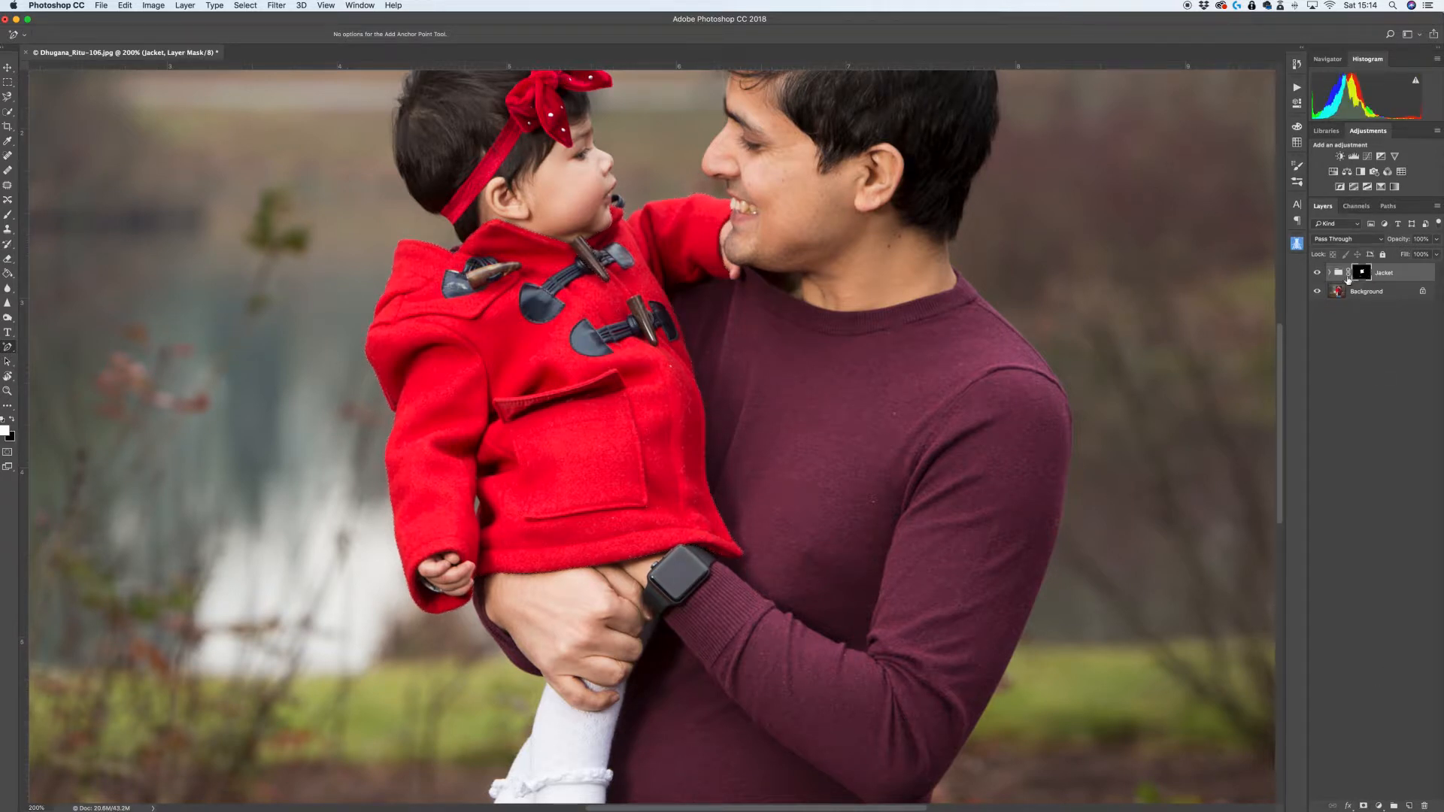
click(1317, 292)
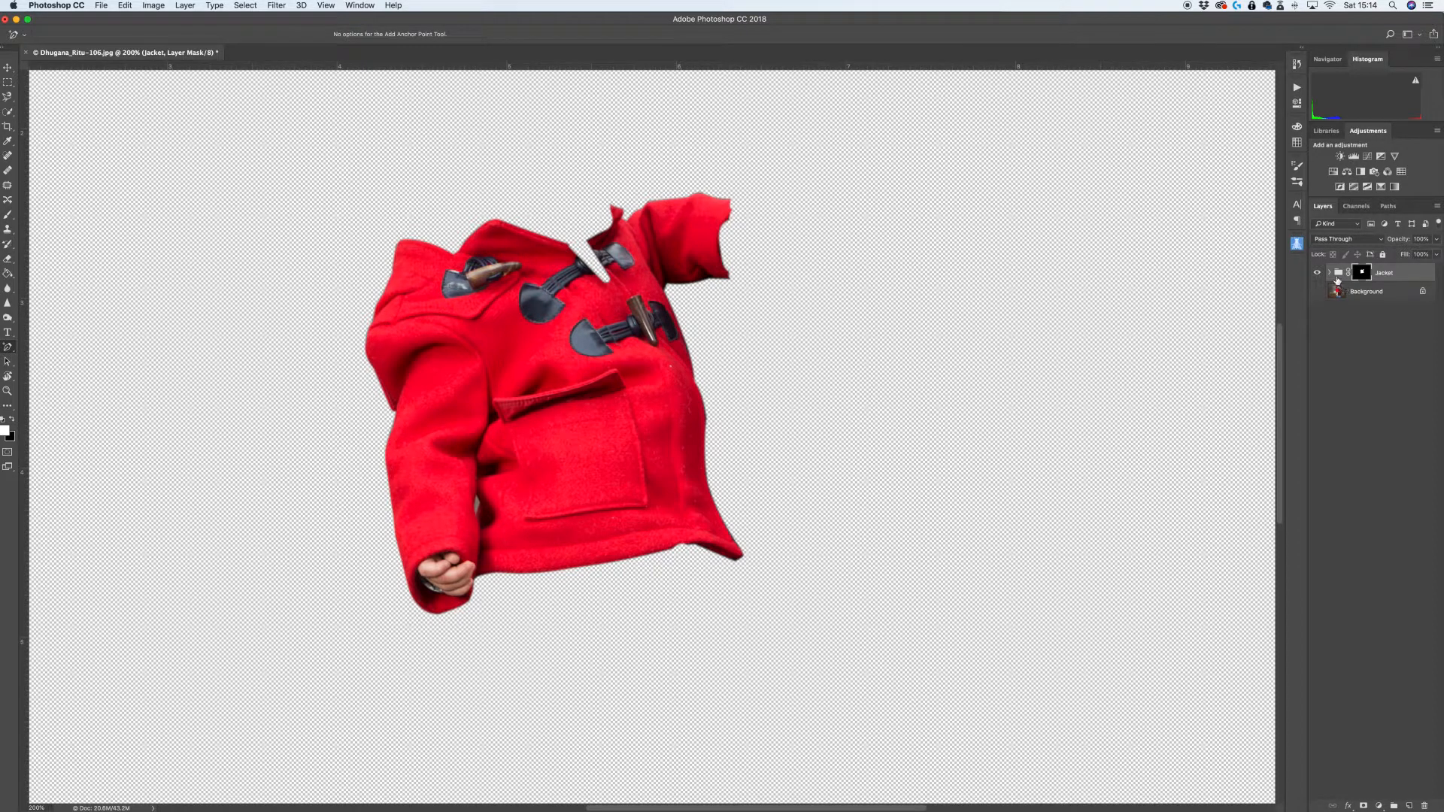
click(1317, 293)
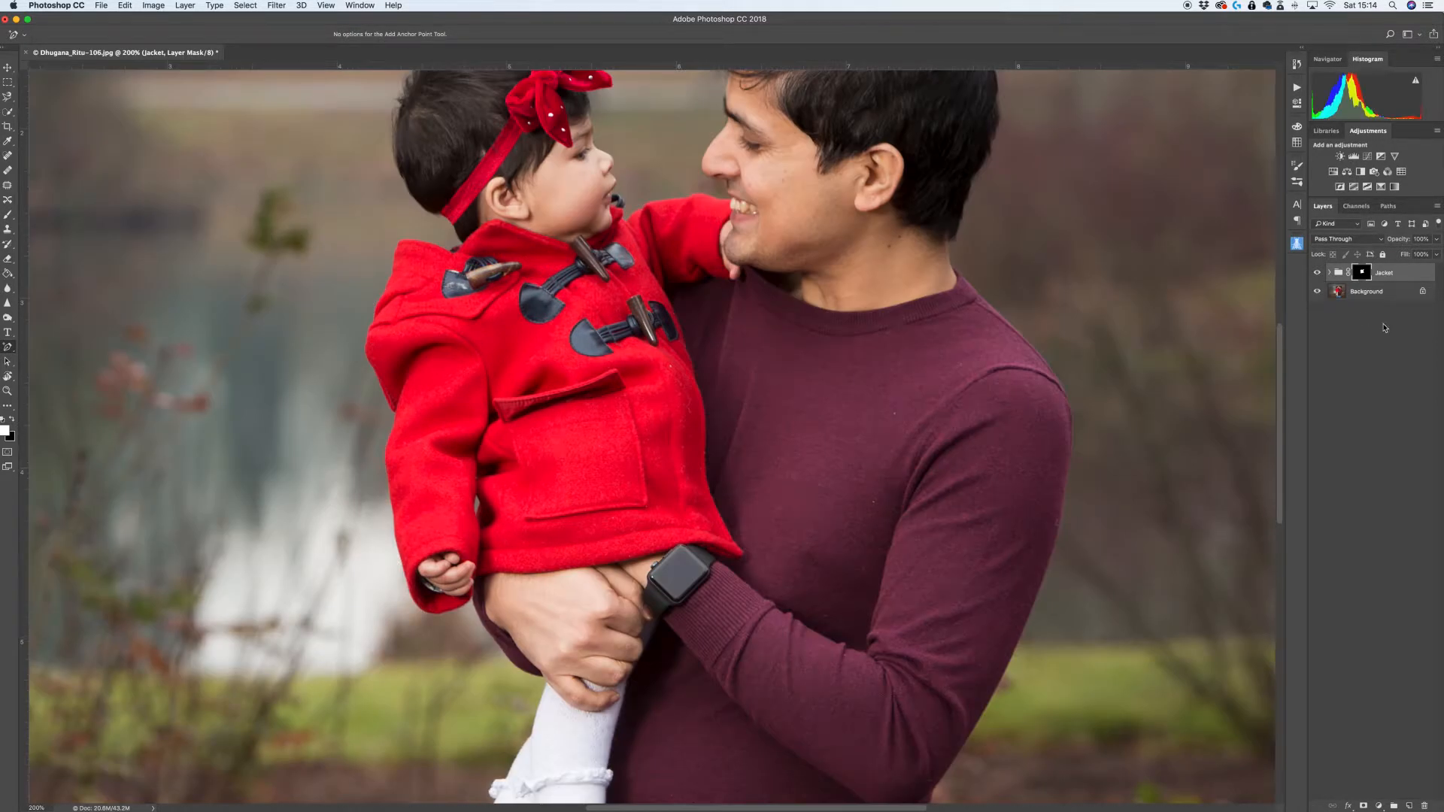
Add a Hue/Saturation adjustment clipped to the Jacket group and shift its hue to -42
click(1334, 173)
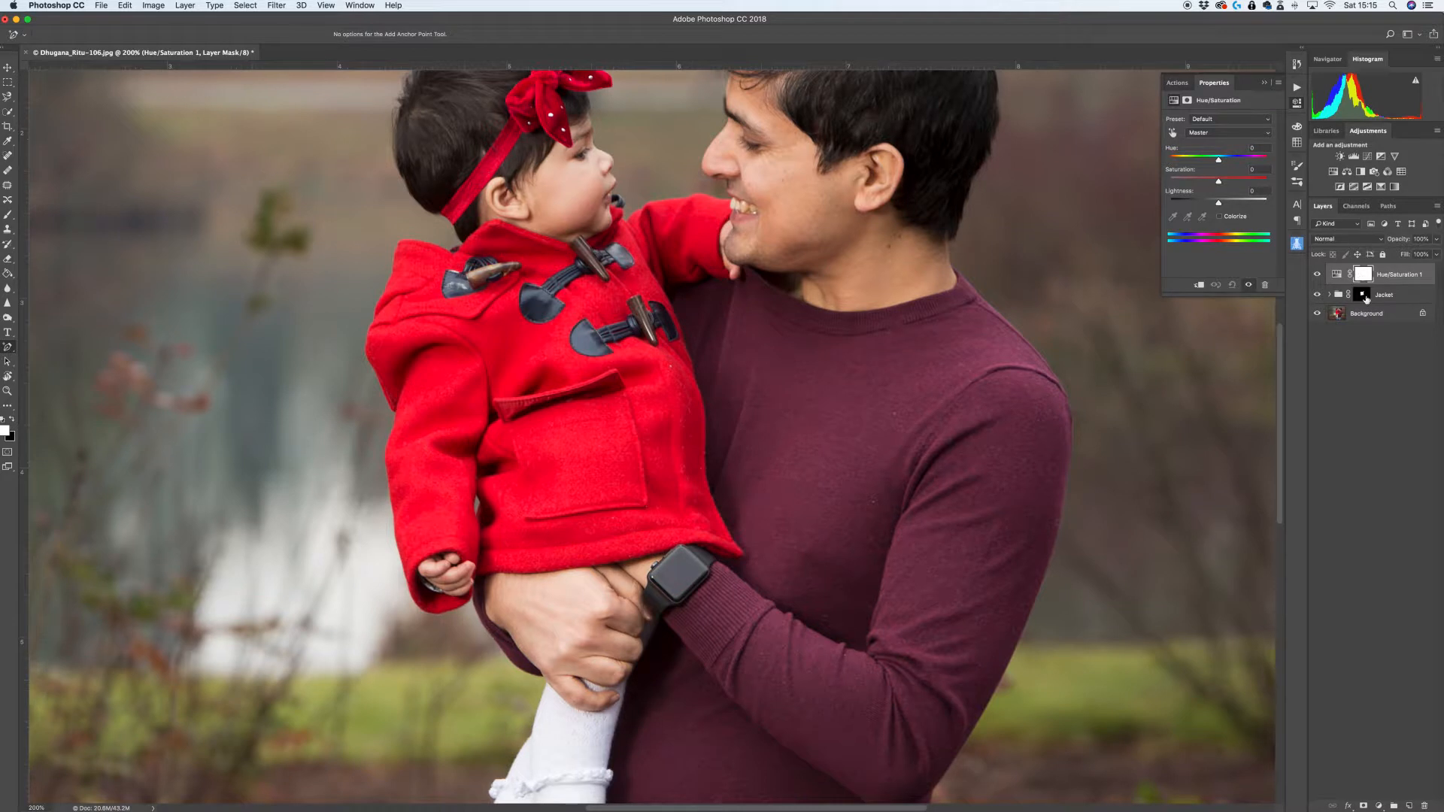
click(1199, 285)
mouse_move(1218, 164)
mouse_down()
mouse_move(1185, 167)
mouse_move(1208, 170)
mouse_up()
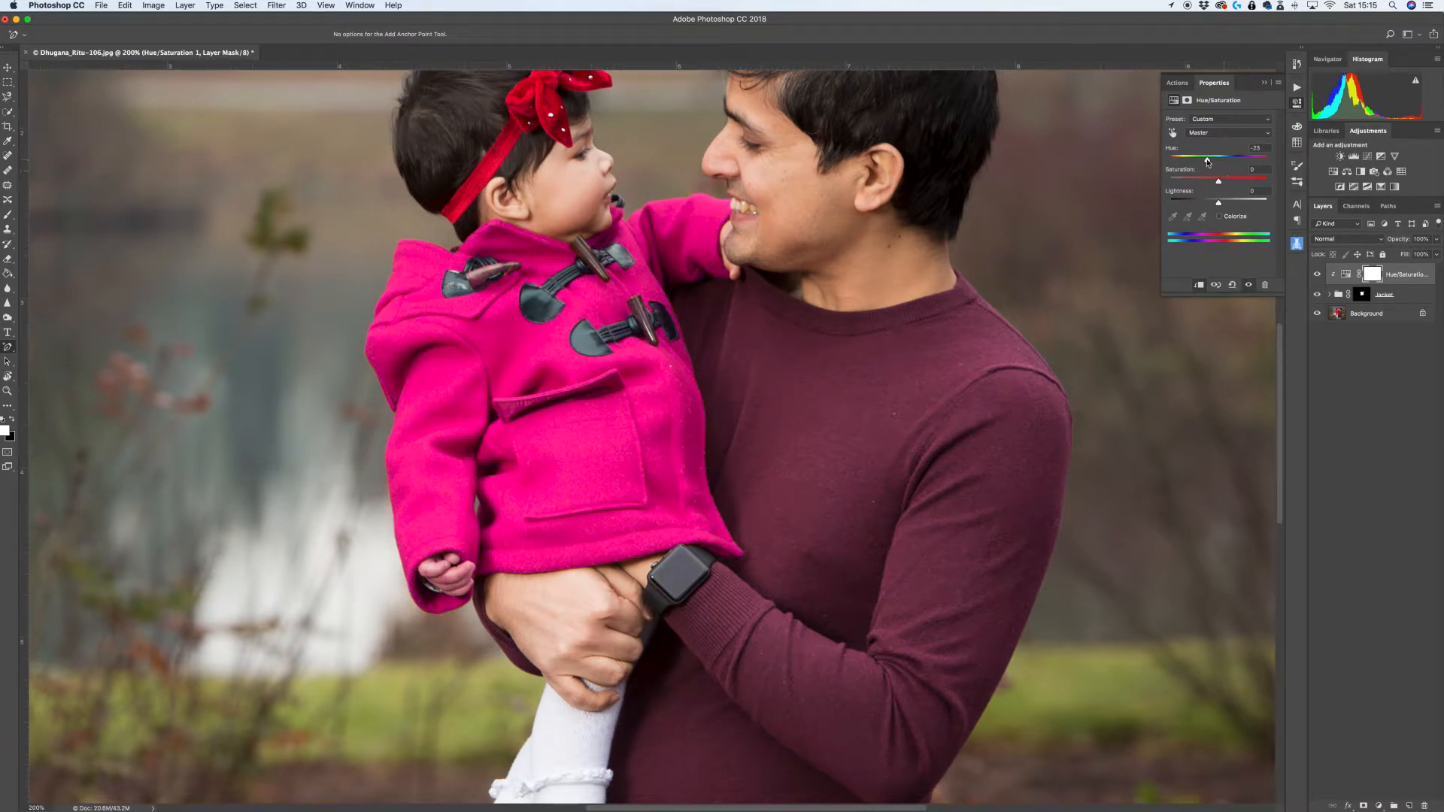
mouse_move(1206, 161)
mouse_down()
mouse_move(1193, 160)
mouse_move(1208, 161)
mouse_up()
drag(1208, 160, 1199, 161)
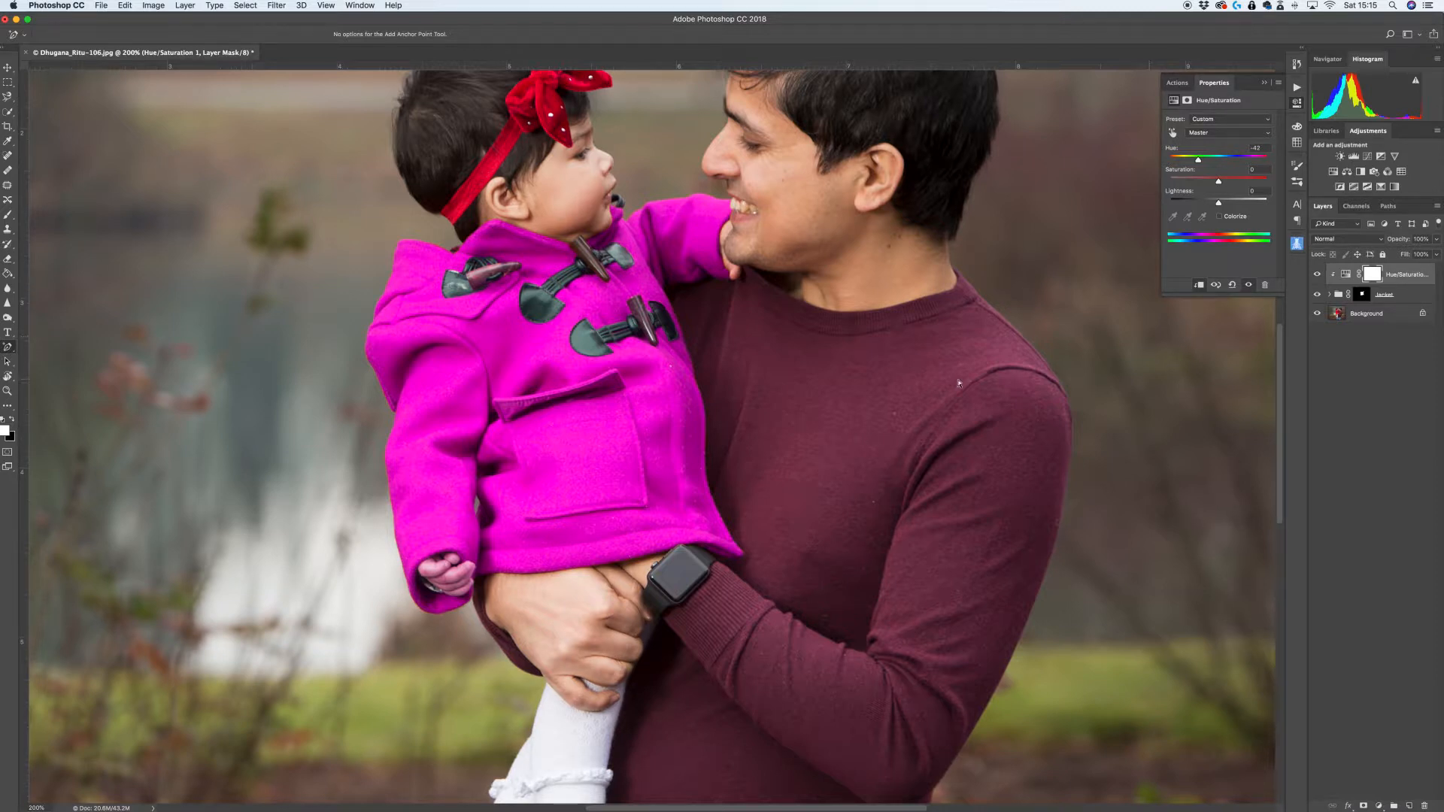
Place a color sampler on the man's maroon sweater and set its readout to HSB Color
key(i)
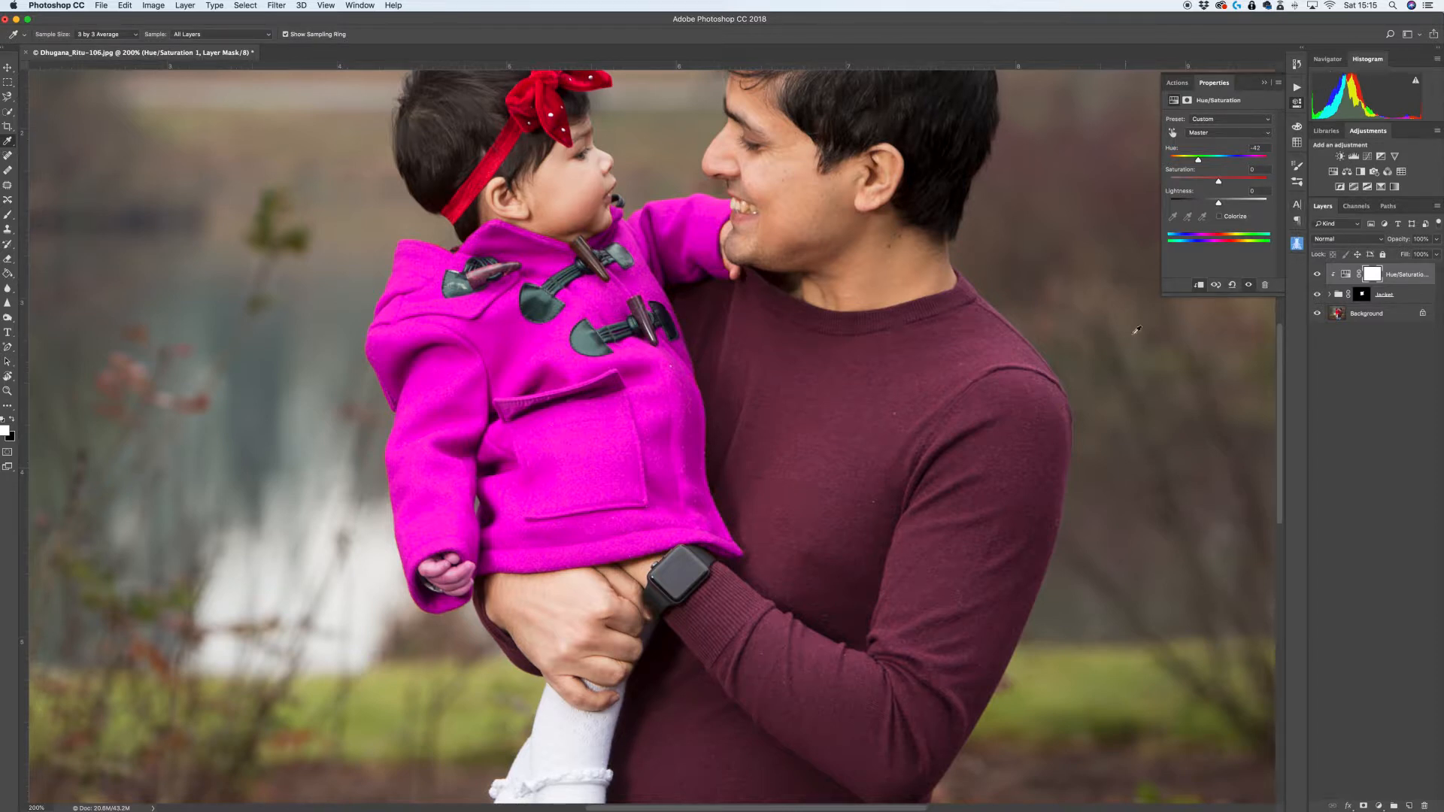
alt+click(866, 421)
shift+click(865, 420)
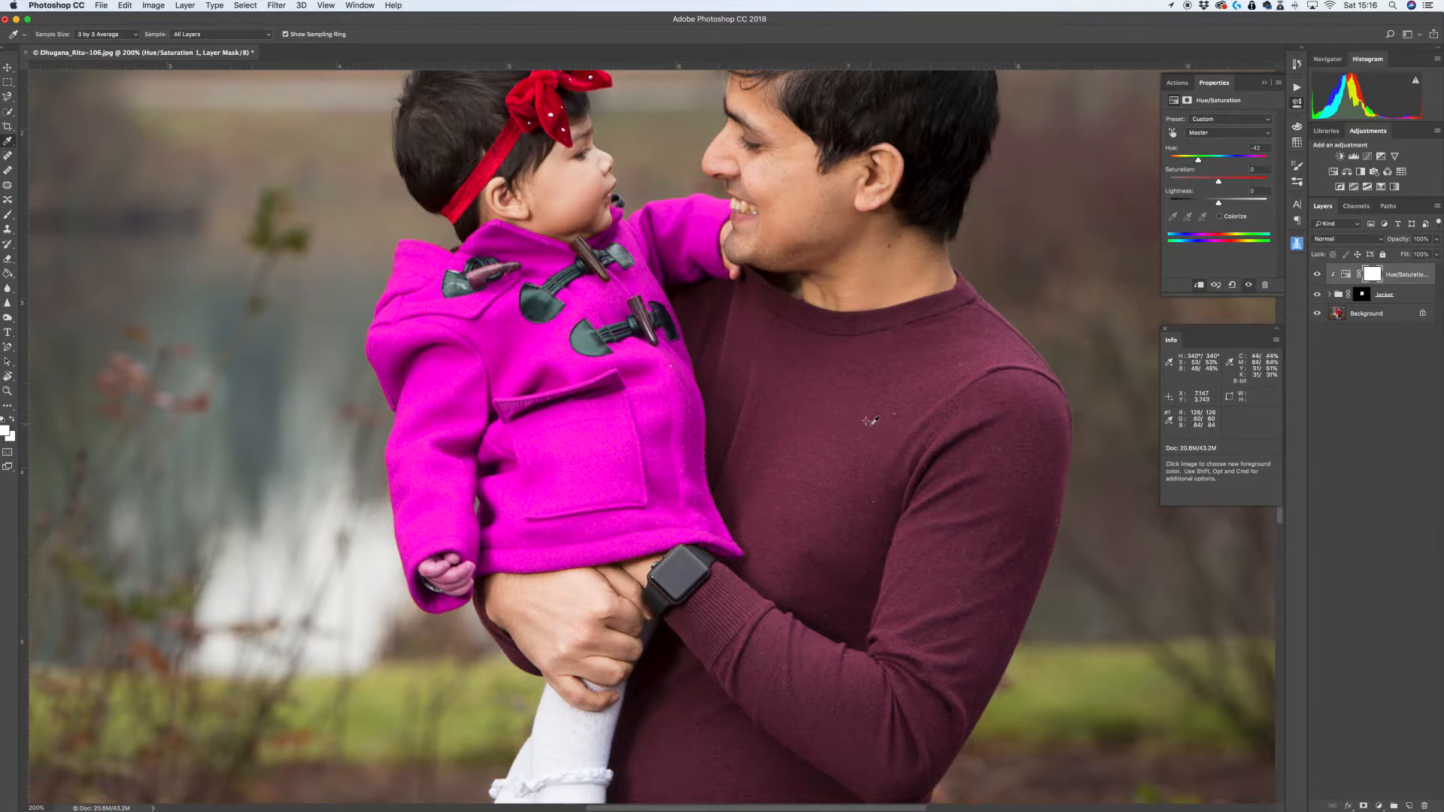
click(1170, 422)
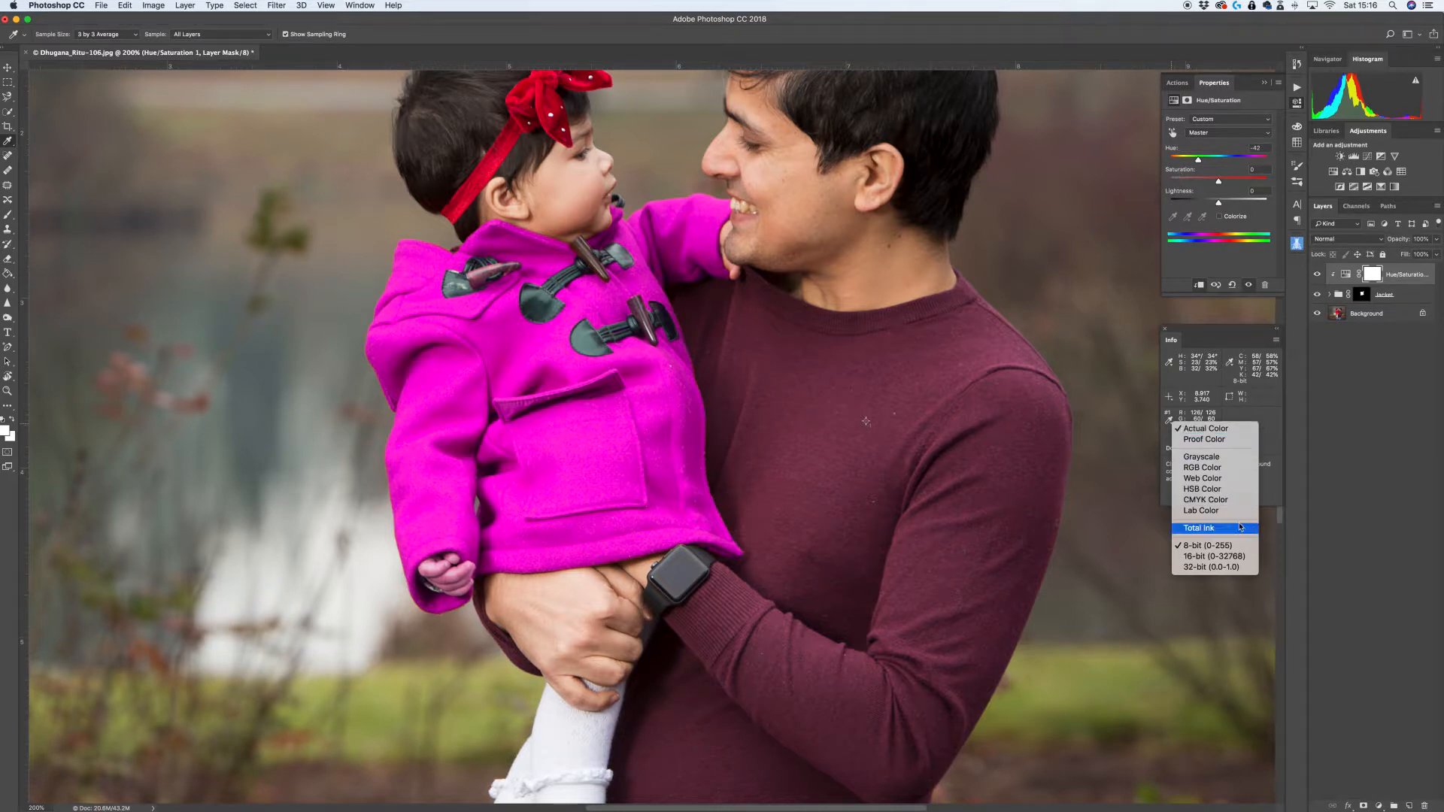
click(1218, 489)
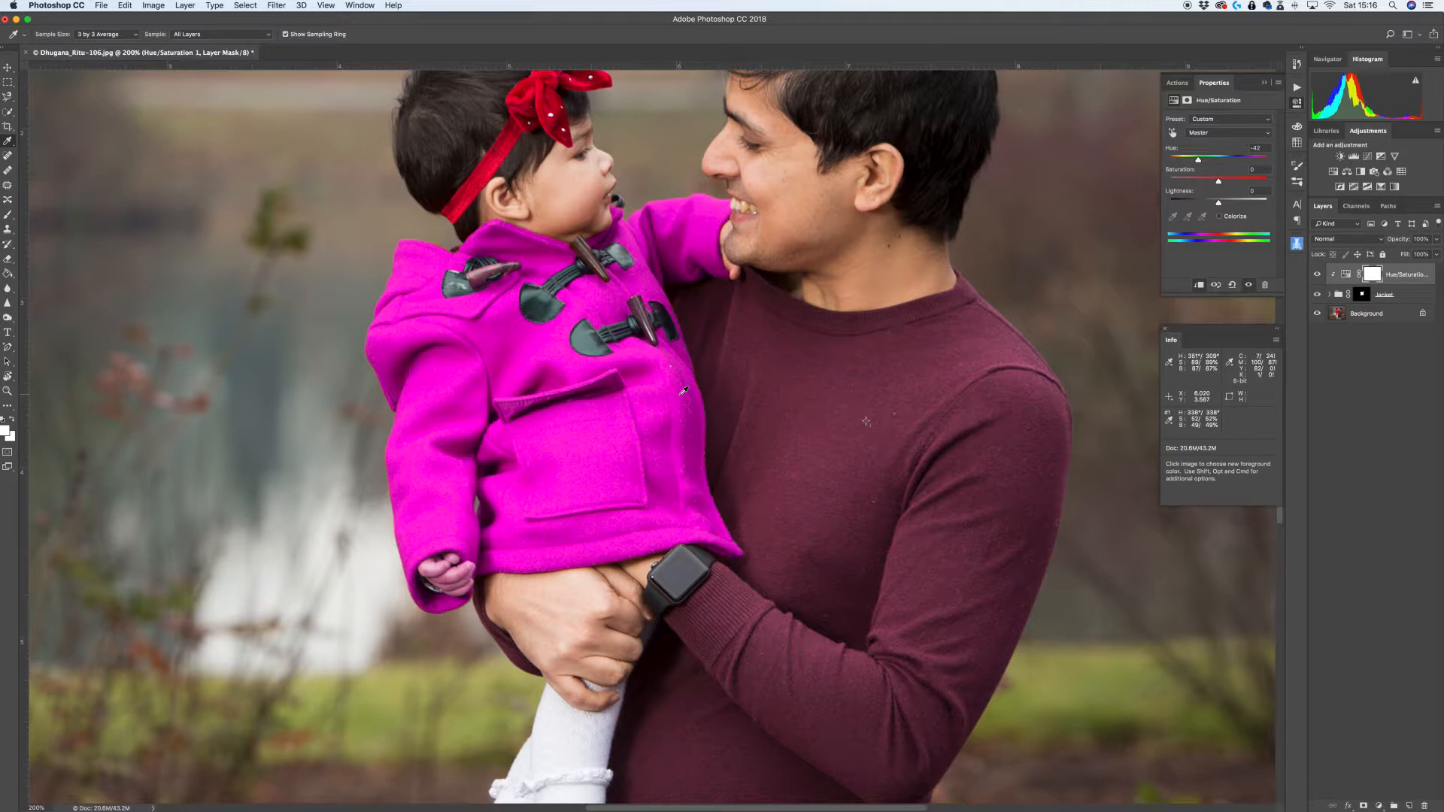
Place a second color sampler on the child's jacket and set its readout to HSB Color
key(shift)
shift+click(655, 392)
click(1230, 424)
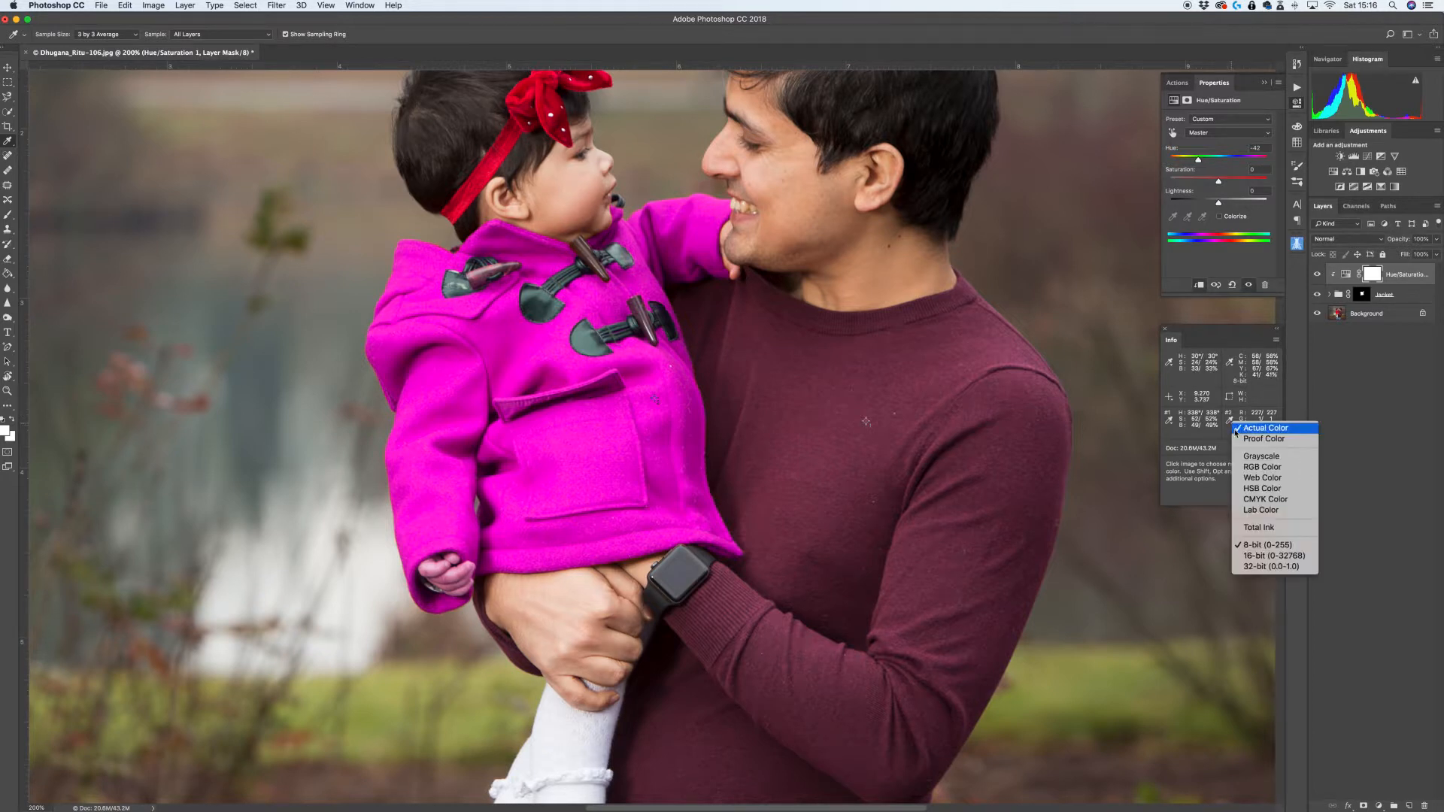
click(1262, 490)
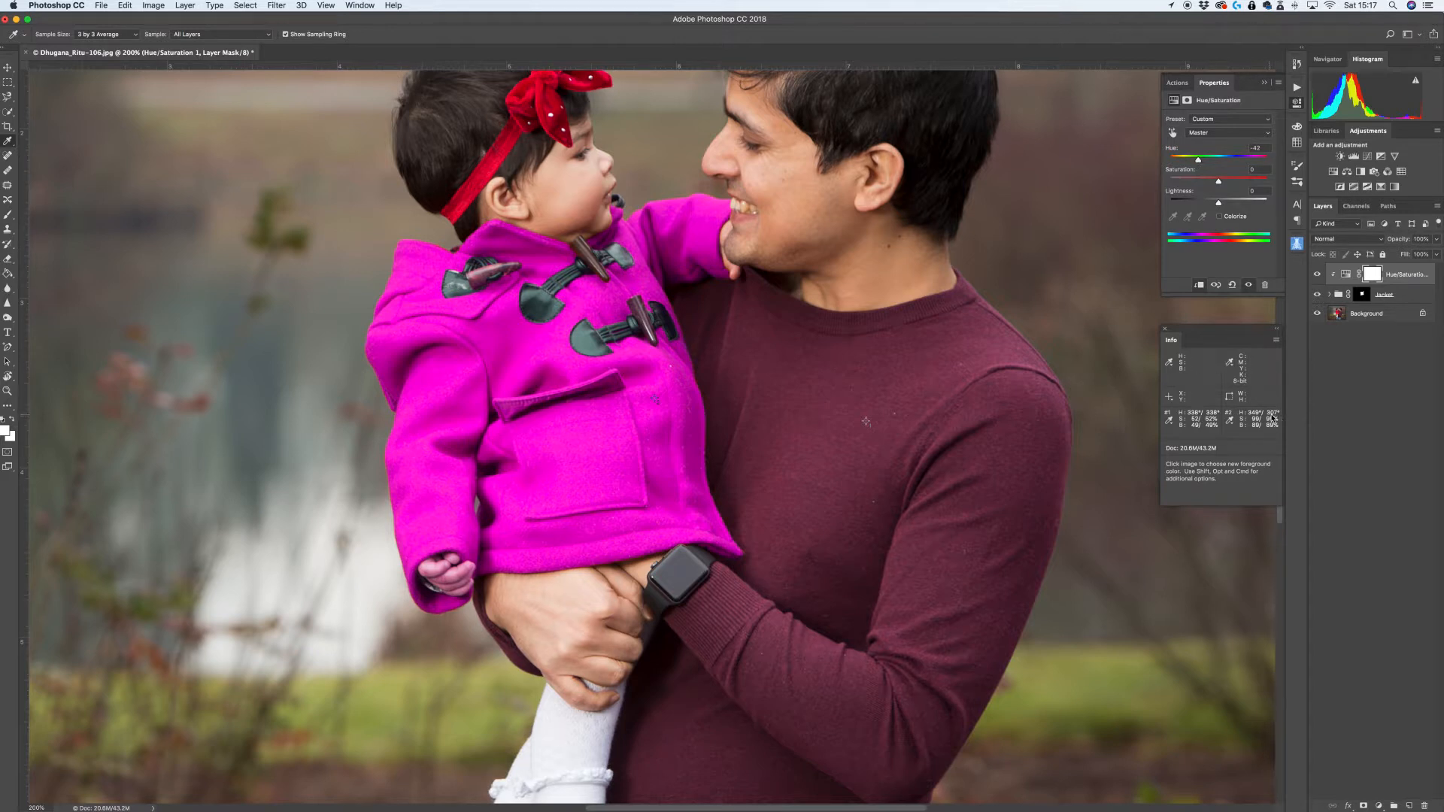
Match the jacket to the sweater by setting hue to -12 and saturation to -65 and lowering the lightness
drag(1198, 160, 1213, 165)
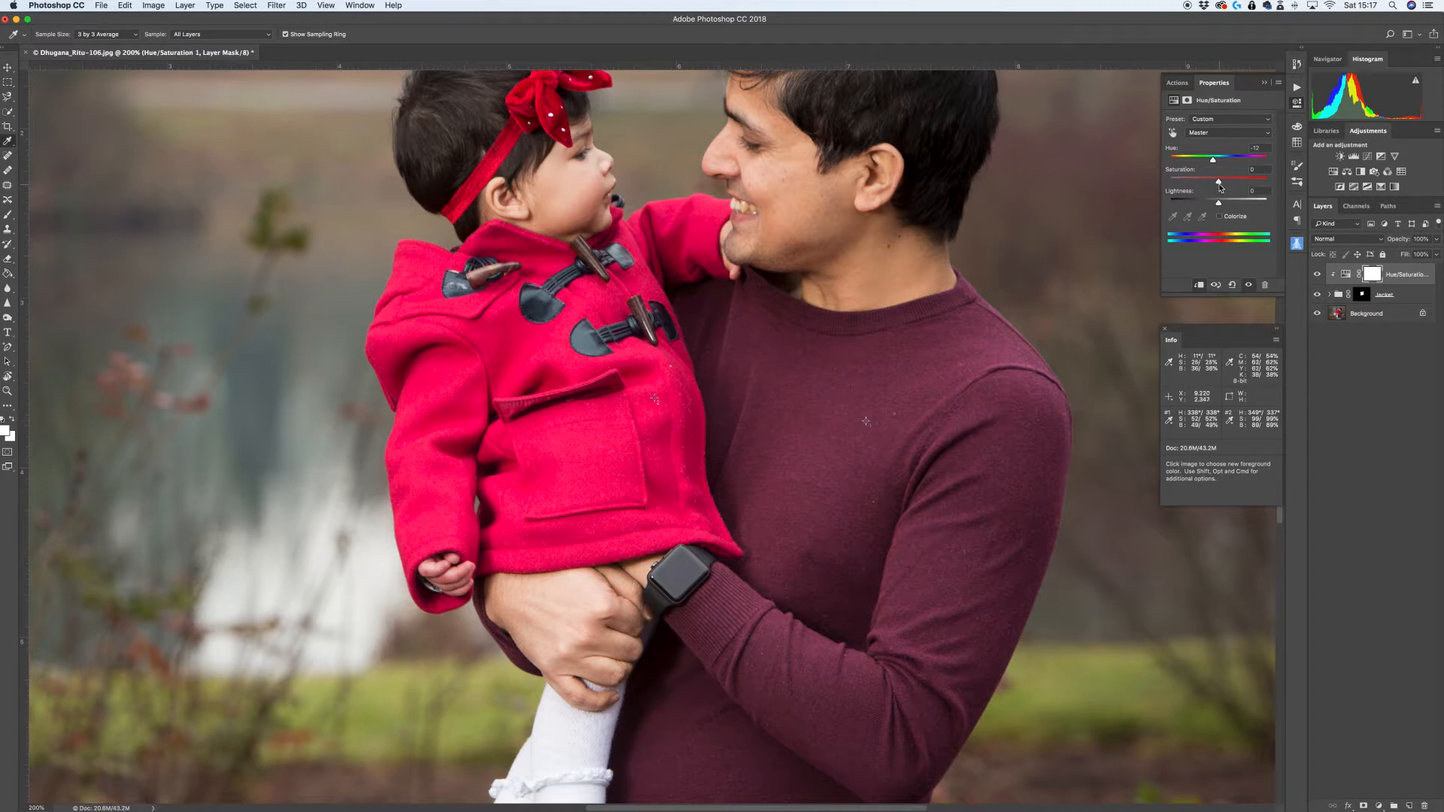
drag(1219, 182, 1188, 188)
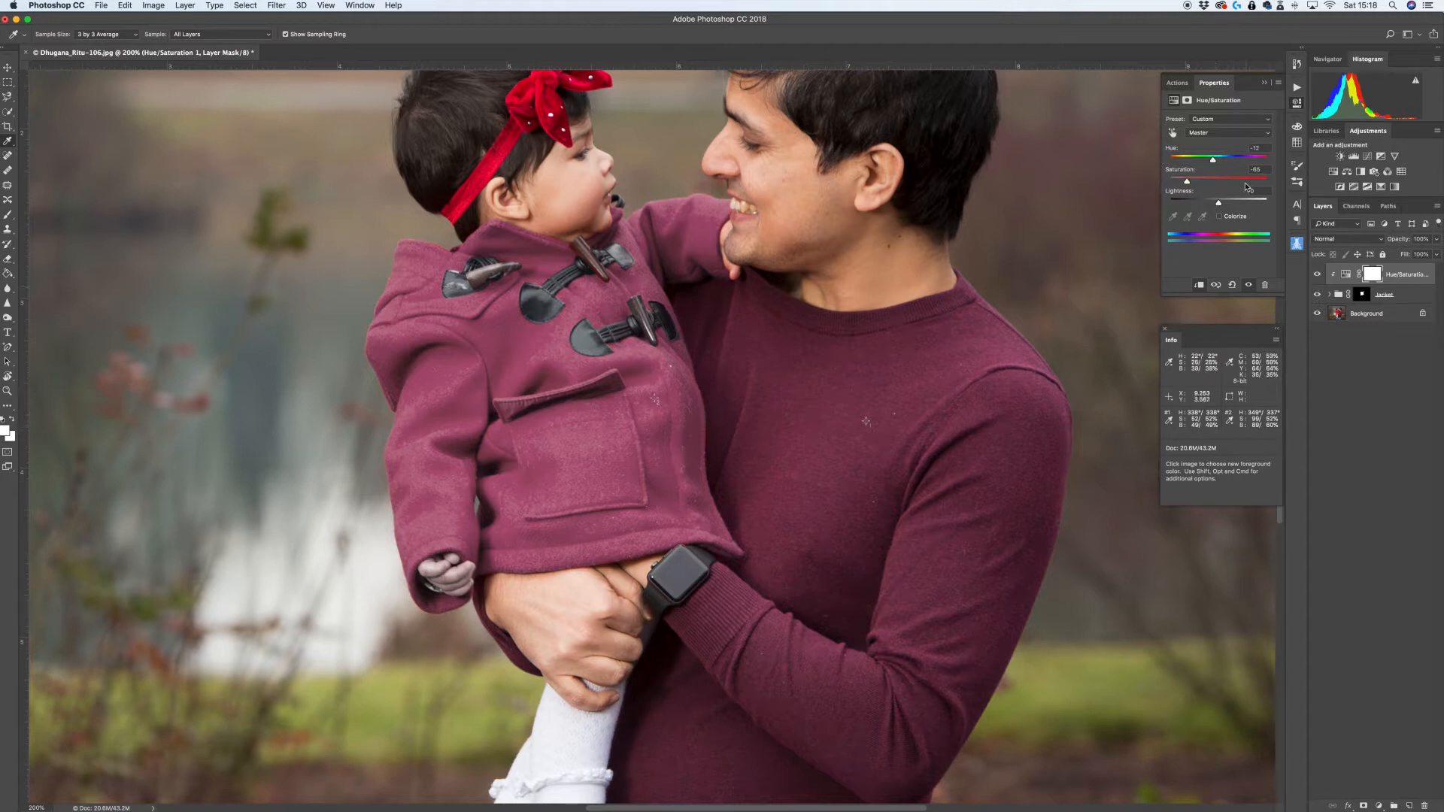
drag(1218, 205, 1211, 208)
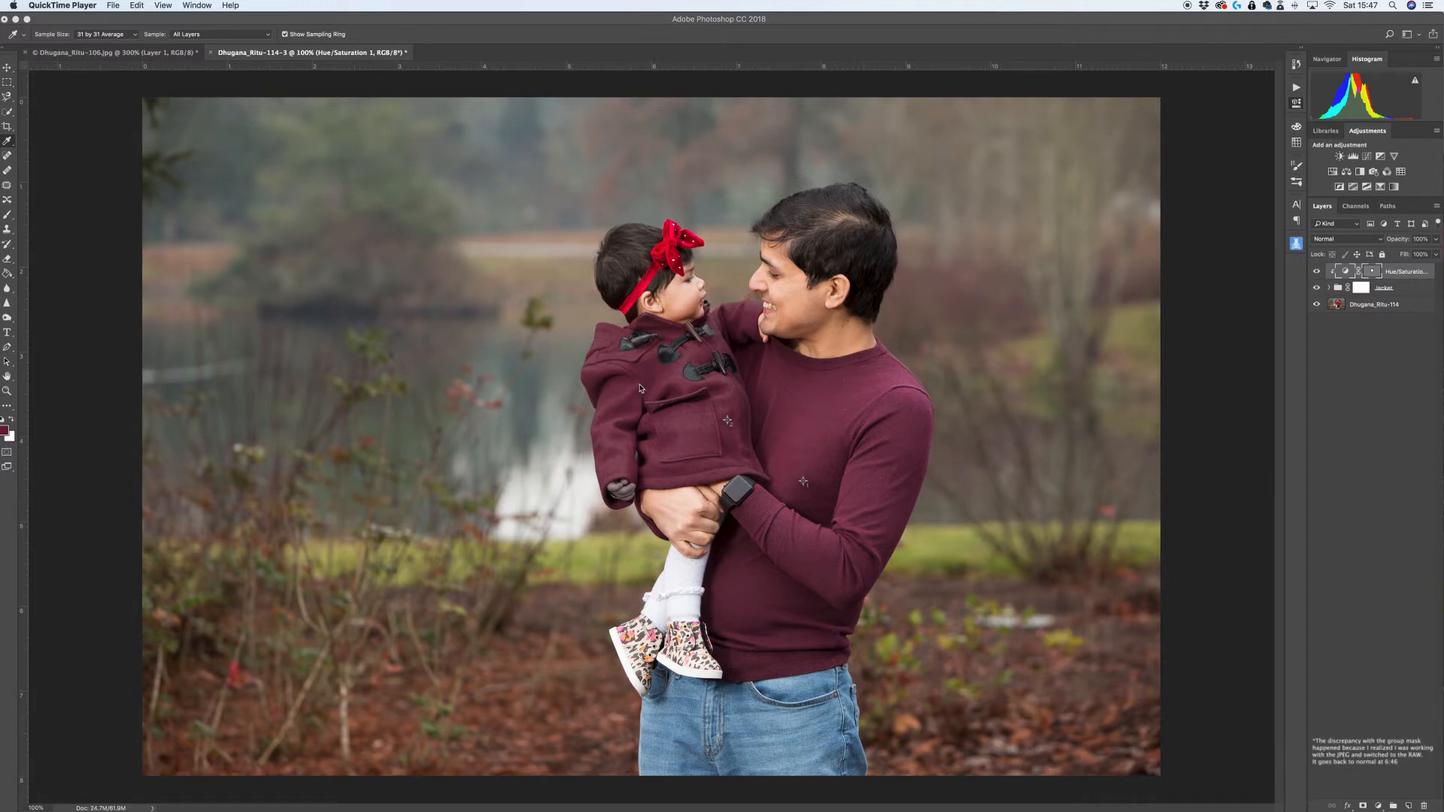
Paint the child's lower hand out of the Jacket group's mask with the Brush to restore its natural skin colour
click(1218, 410)
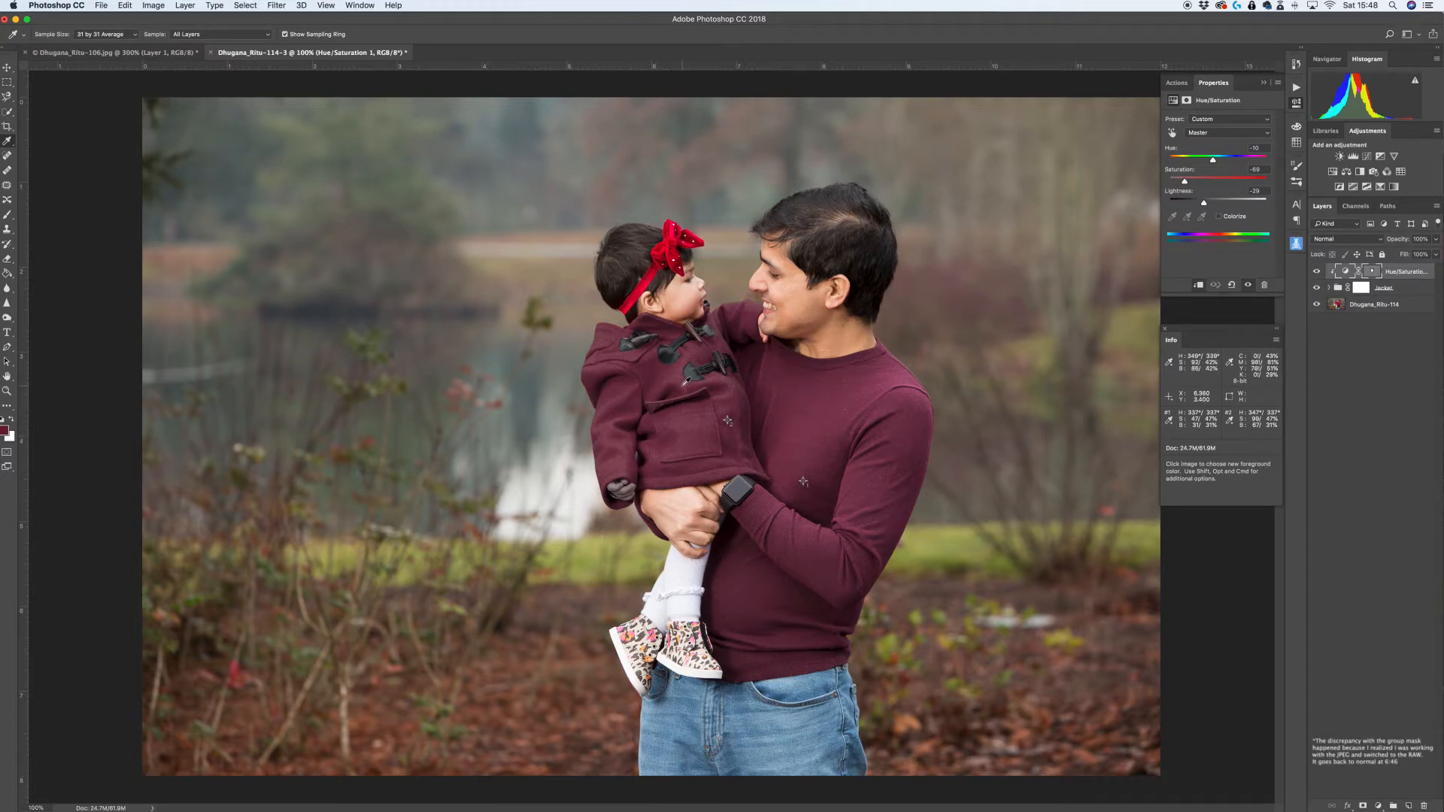
click(1364, 291)
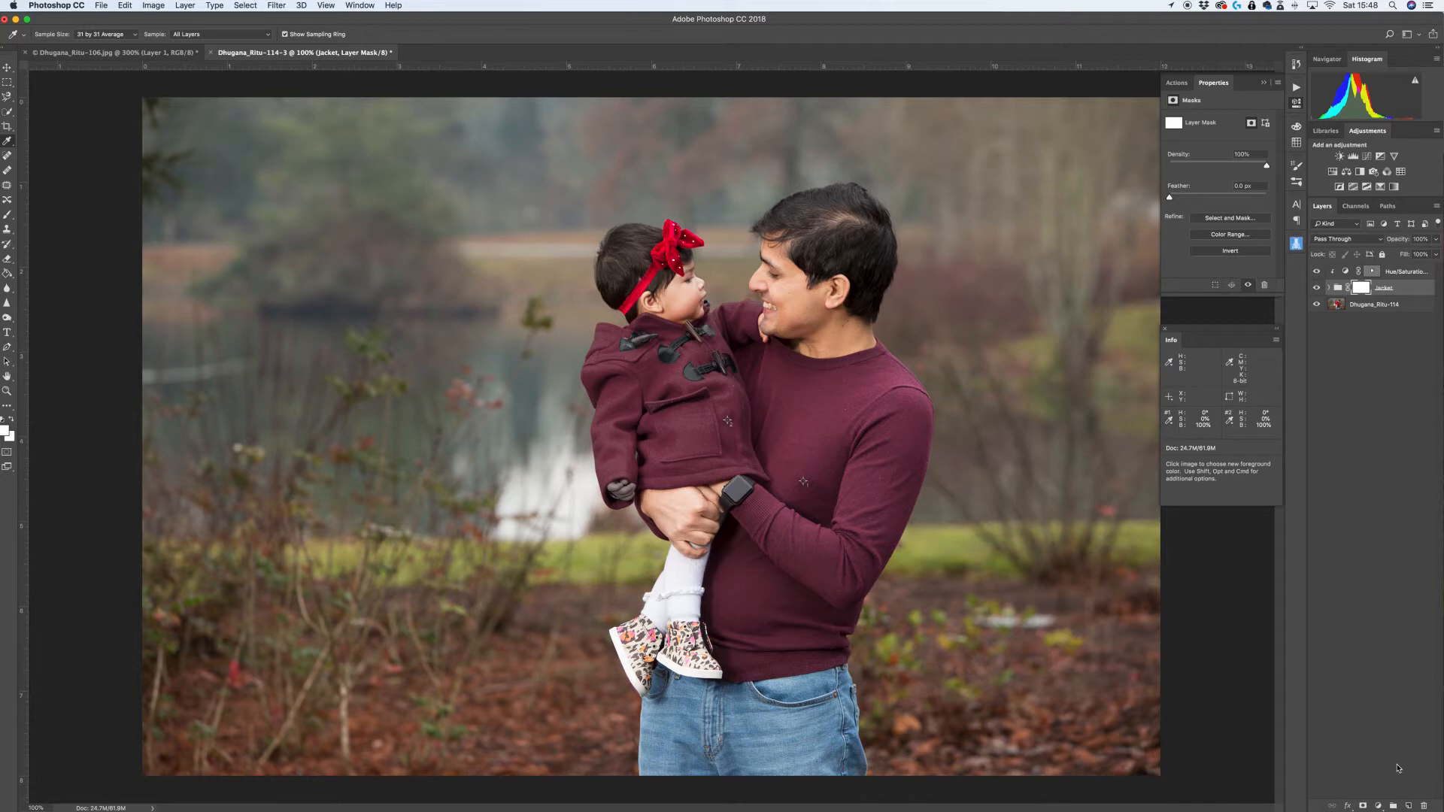
key(super+plus)
key(super+plus)
key(super+plus)
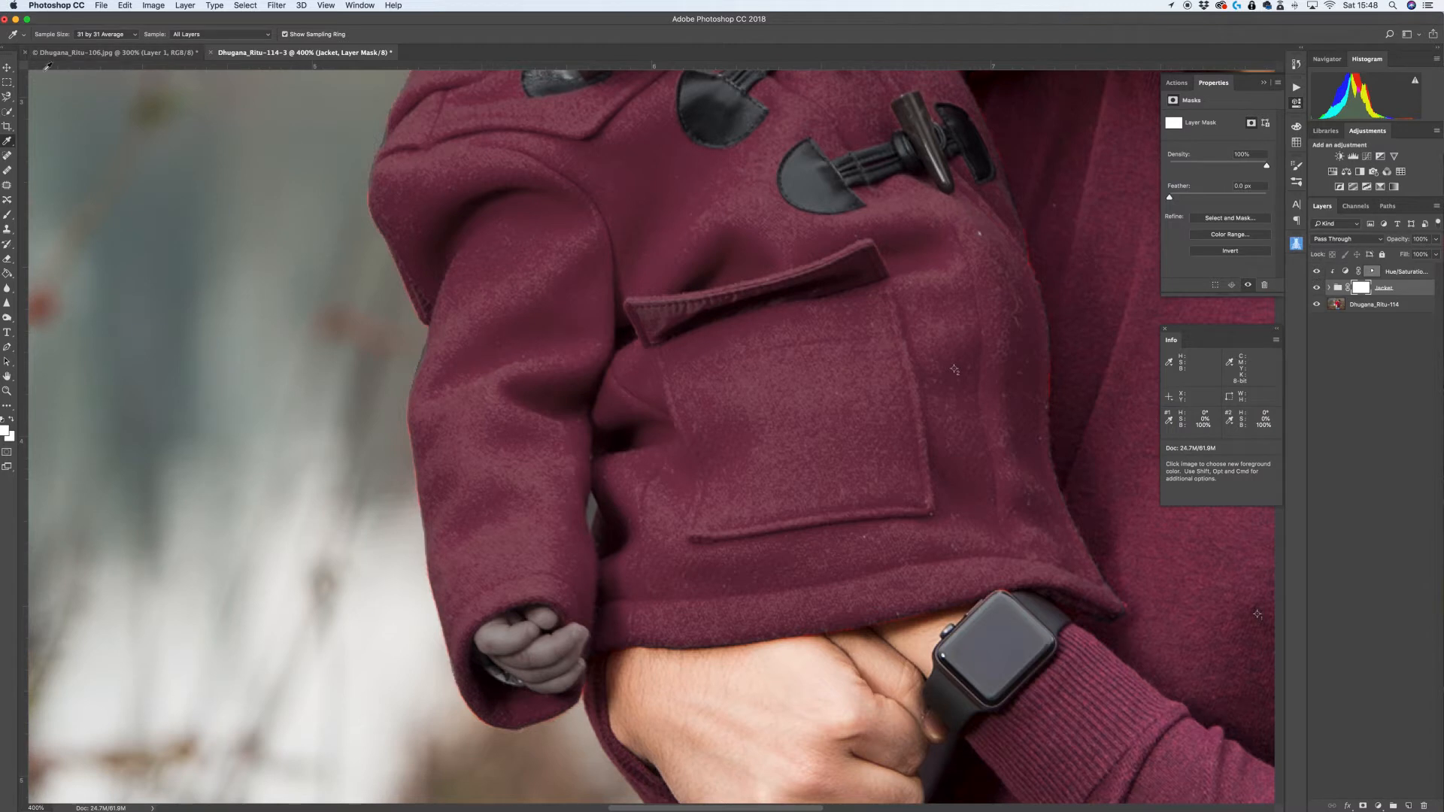
key(b)
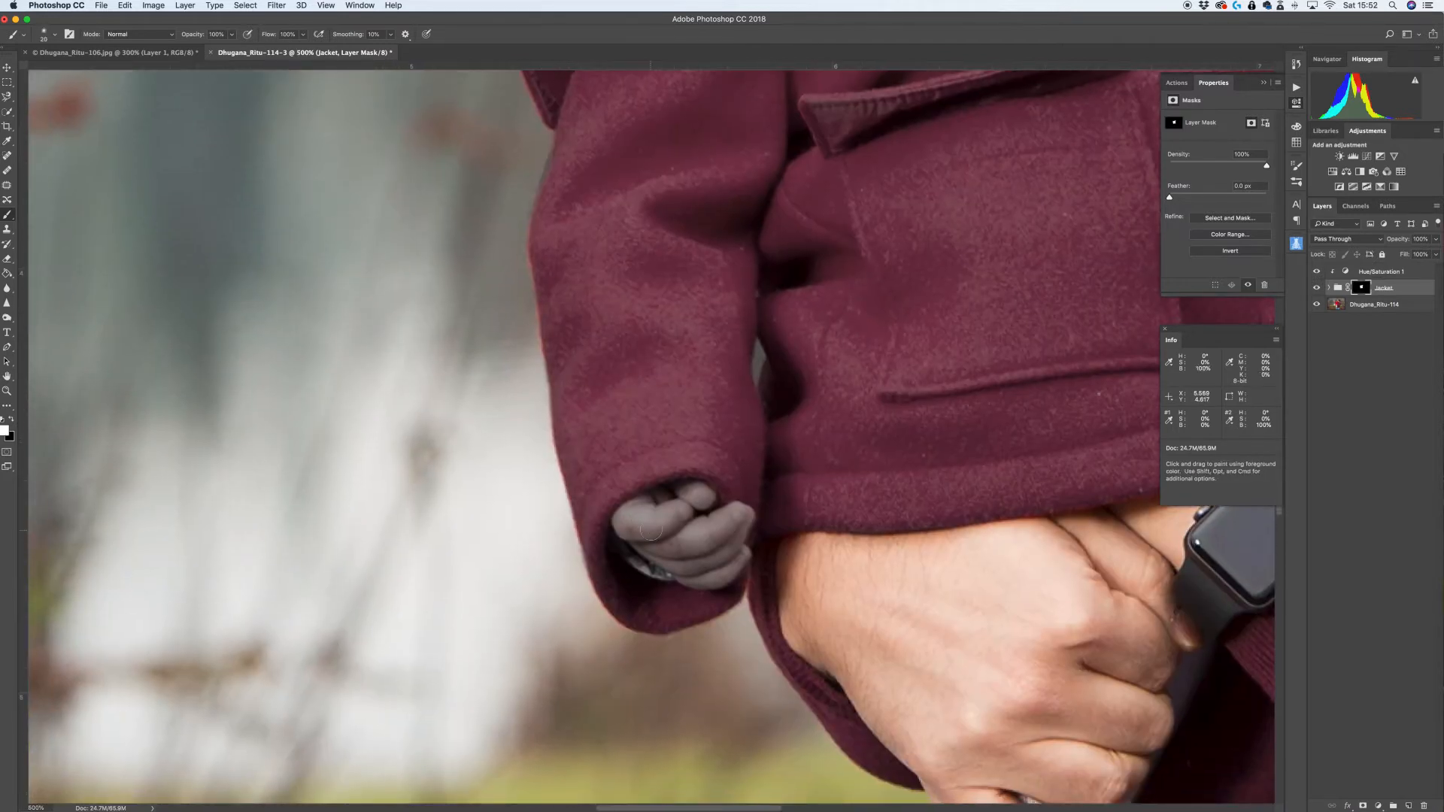
mouse_move(624, 518)
mouse_down()
mouse_move(643, 543)
mouse_move(743, 548)
mouse_move(699, 496)
mouse_up()
key(super+plus)
mouse_move(657, 633)
mouse_down()
mouse_move(711, 513)
mouse_move(834, 467)
mouse_move(798, 390)
mouse_move(659, 399)
mouse_up()
Refine the Jacket mask around the fingers and cuff with a smaller brush, swapping the foreground and background colours as needed
key(bracketleft)
key(bracketleft)
key(bracketleft)
key(x)
drag(635, 455, 653, 513)
key(bracketleft)
key(bracketleft)
key(bracketleft)
key(bracketleft)
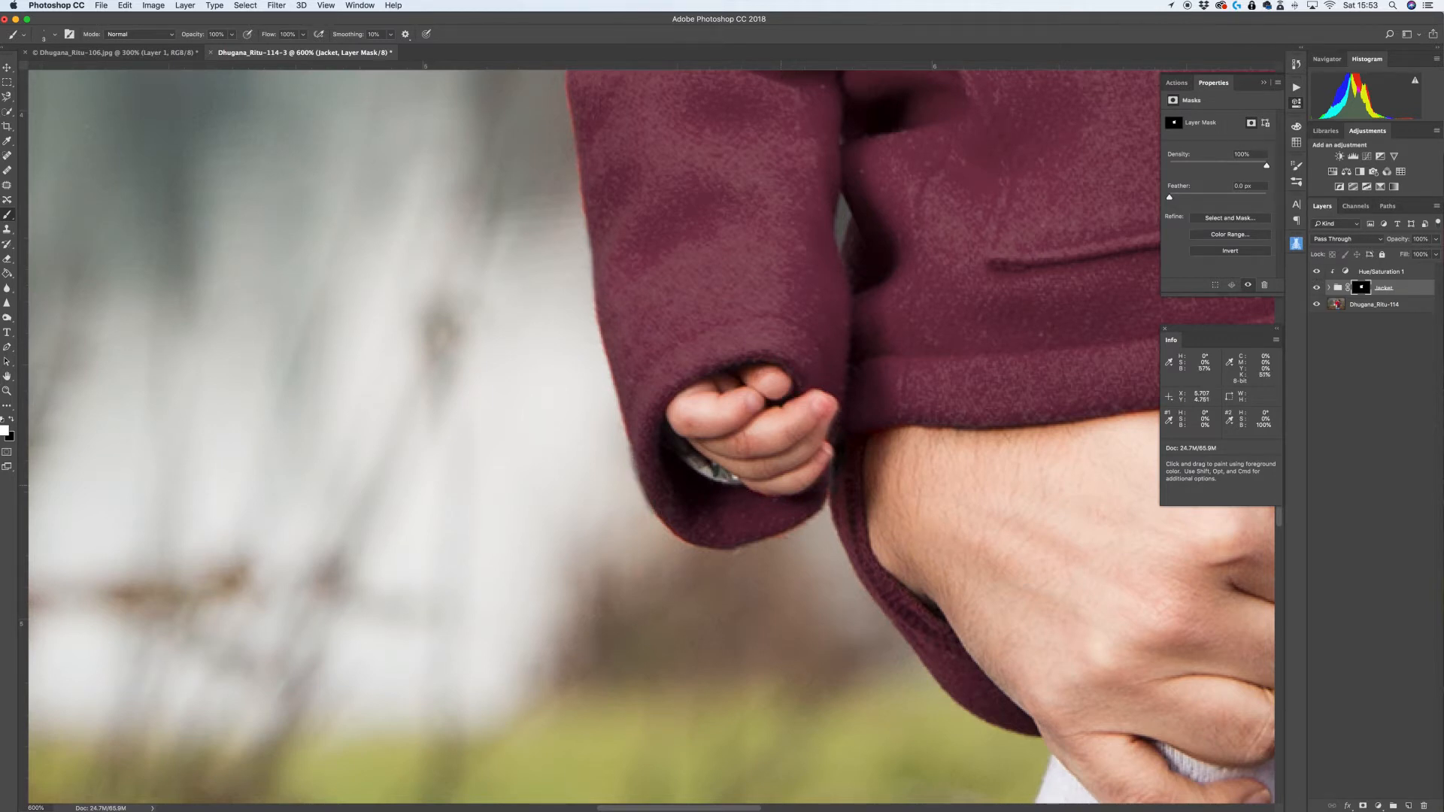
Paint the Jacket mask along the hood and shoulder edges to cover the leftover red fringe
key(super+minus)
key(super+minus)
key(super+minus)
key(super+minus)
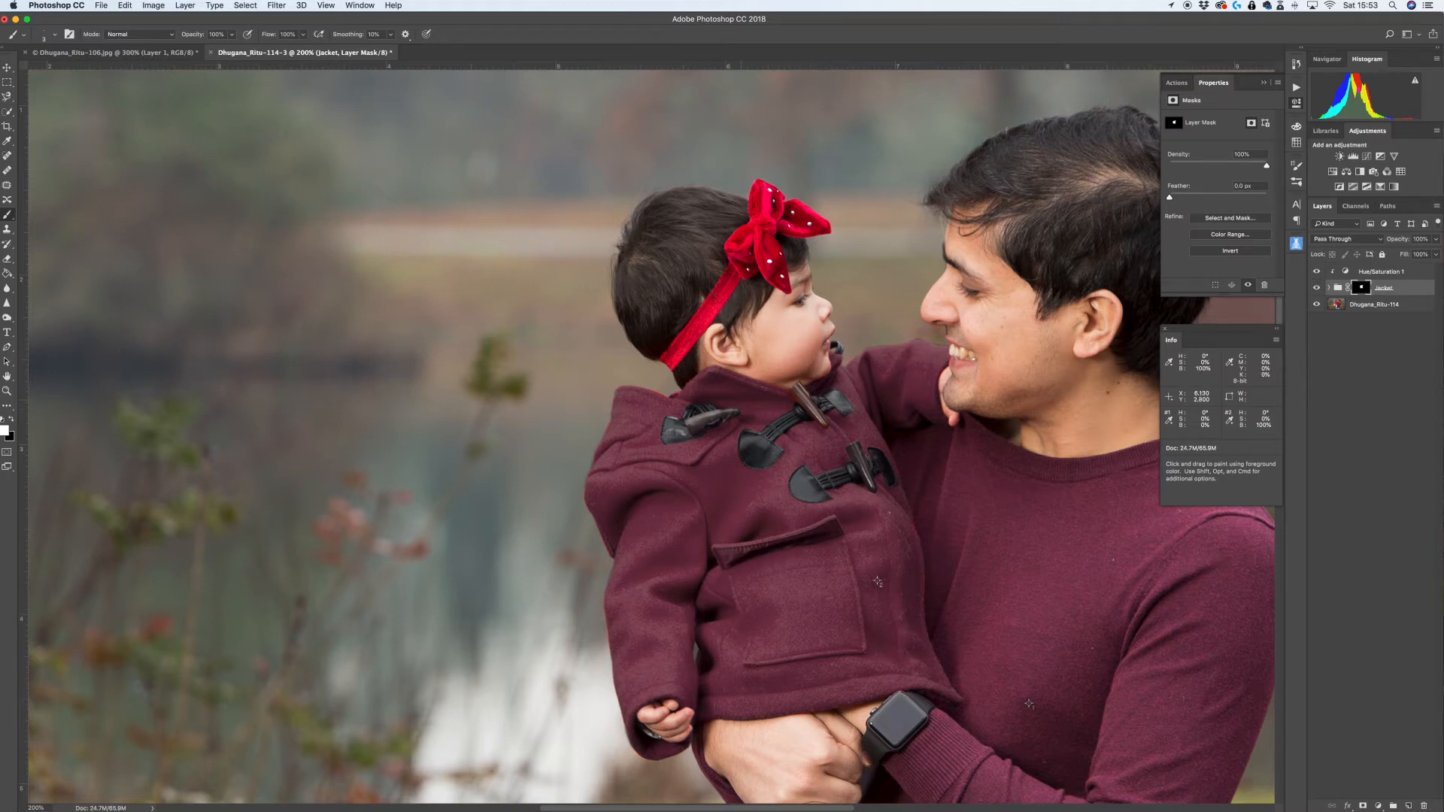
key(super+plus)
key(super+plus)
key(super+plus)
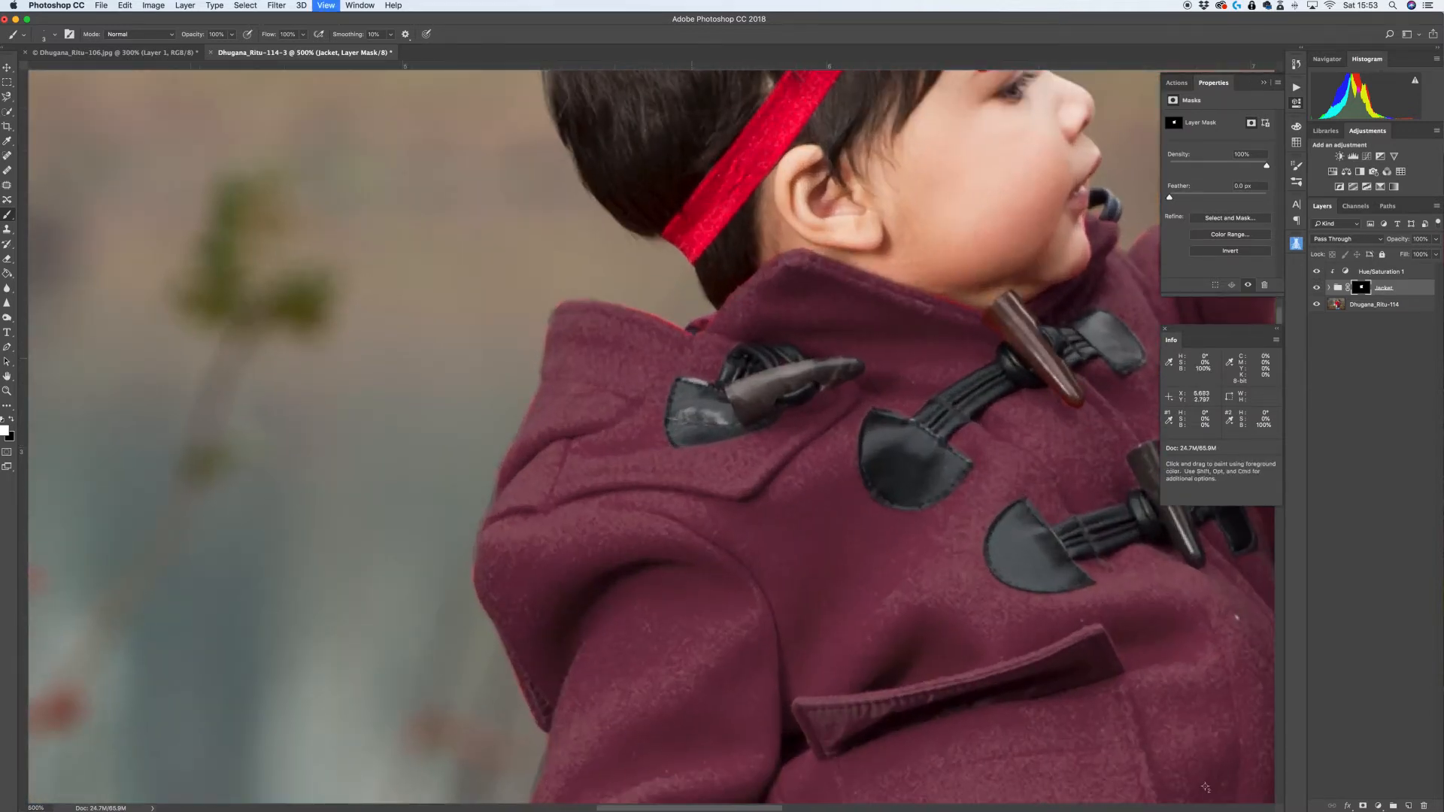
drag(692, 373, 725, 481)
key(super+plus)
key(super+plus)
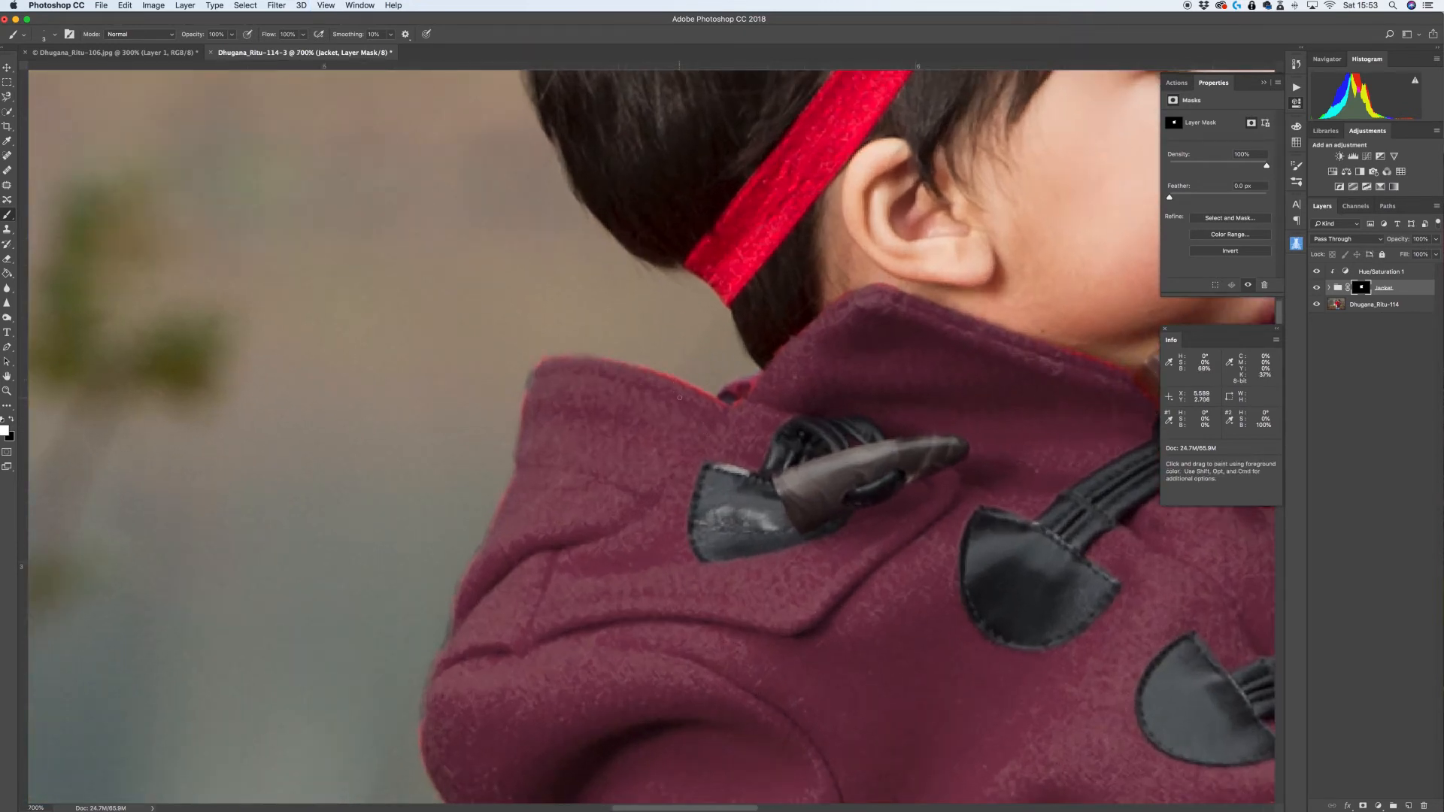
scroll(651, 436, down, 1)
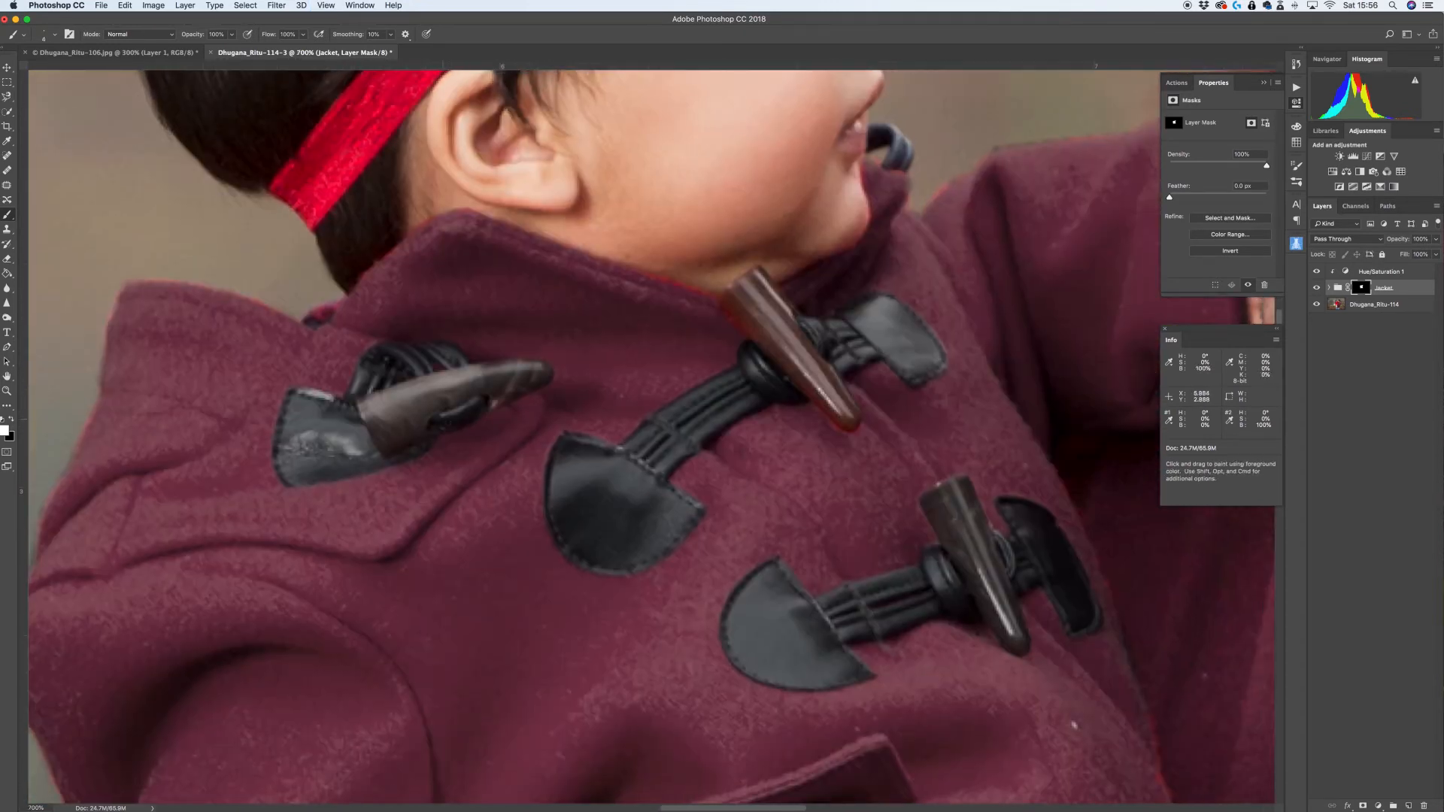
Paint the horn toggle nearest the child's shoulder out of the Jacket mask to restore its original brown colour
mouse_move(376, 430)
mouse_down()
mouse_move(541, 372)
mouse_move(368, 421)
mouse_move(515, 379)
mouse_move(442, 361)
mouse_up()
key(bracketleft)
key(bracketleft)
key(bracketleft)
drag(553, 384, 508, 408)
mouse_move(378, 453)
mouse_down()
mouse_move(384, 491)
mouse_move(421, 418)
mouse_up()
Set the brush opacity to 30% and touch up the mask along the collar and the middle toggle
key(x)
key(bracketright)
key(bracketright)
key(x)
key(3)
key(0)
key(bracketleft)
key(bracketleft)
mouse_move(633, 278)
mouse_down()
mouse_move(741, 337)
mouse_move(849, 439)
mouse_up()
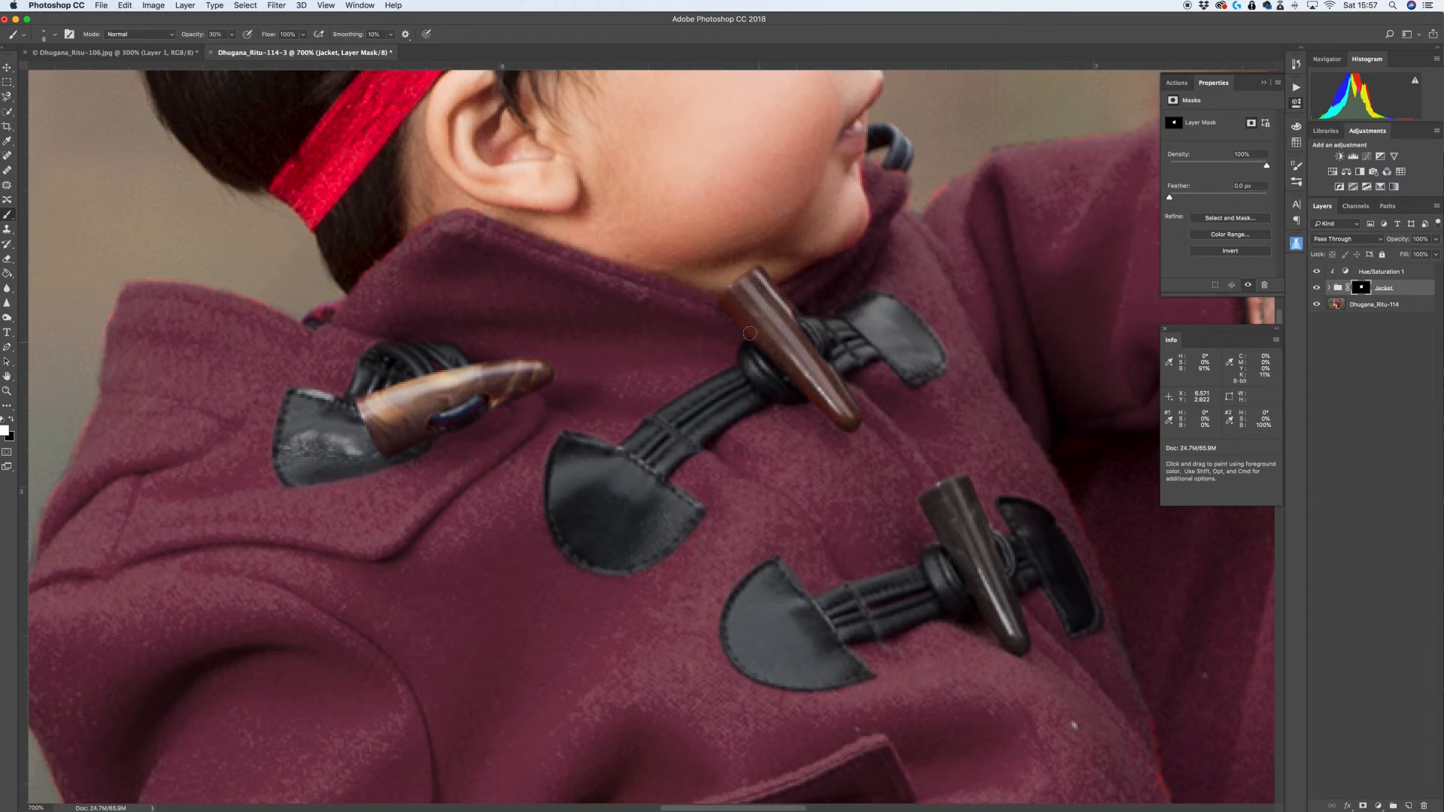
Clean up the Jacket mask along the raised sleeve and the jacket's front edge beside the man's sweater
scroll(876, 385, up, 5)
mouse_move(832, 327)
mouse_down()
mouse_move(871, 351)
mouse_move(982, 298)
mouse_move(1034, 287)
mouse_up()
scroll(854, 453, right, 5)
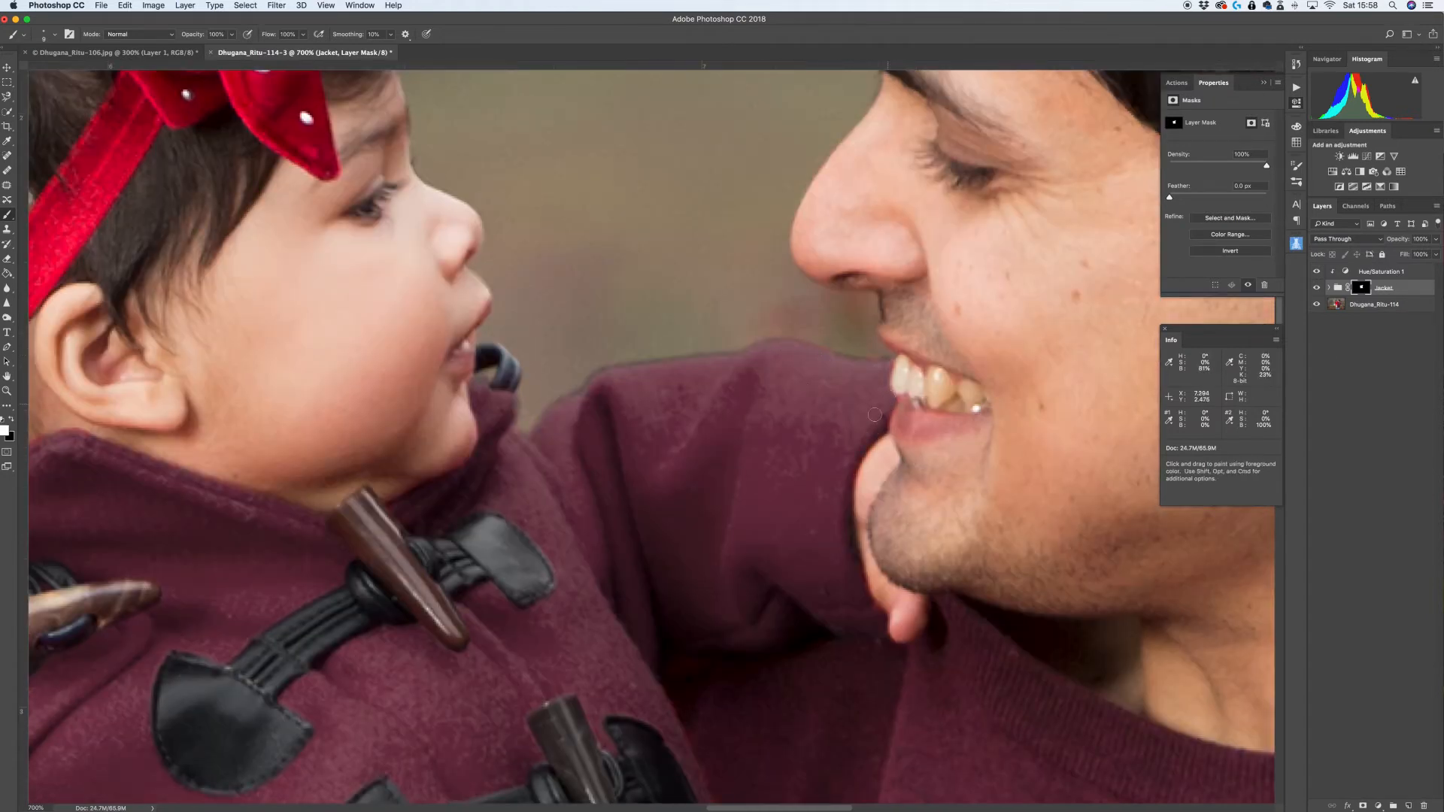
scroll(729, 410, down, 10)
scroll(728, 410, right, 4)
key(x)
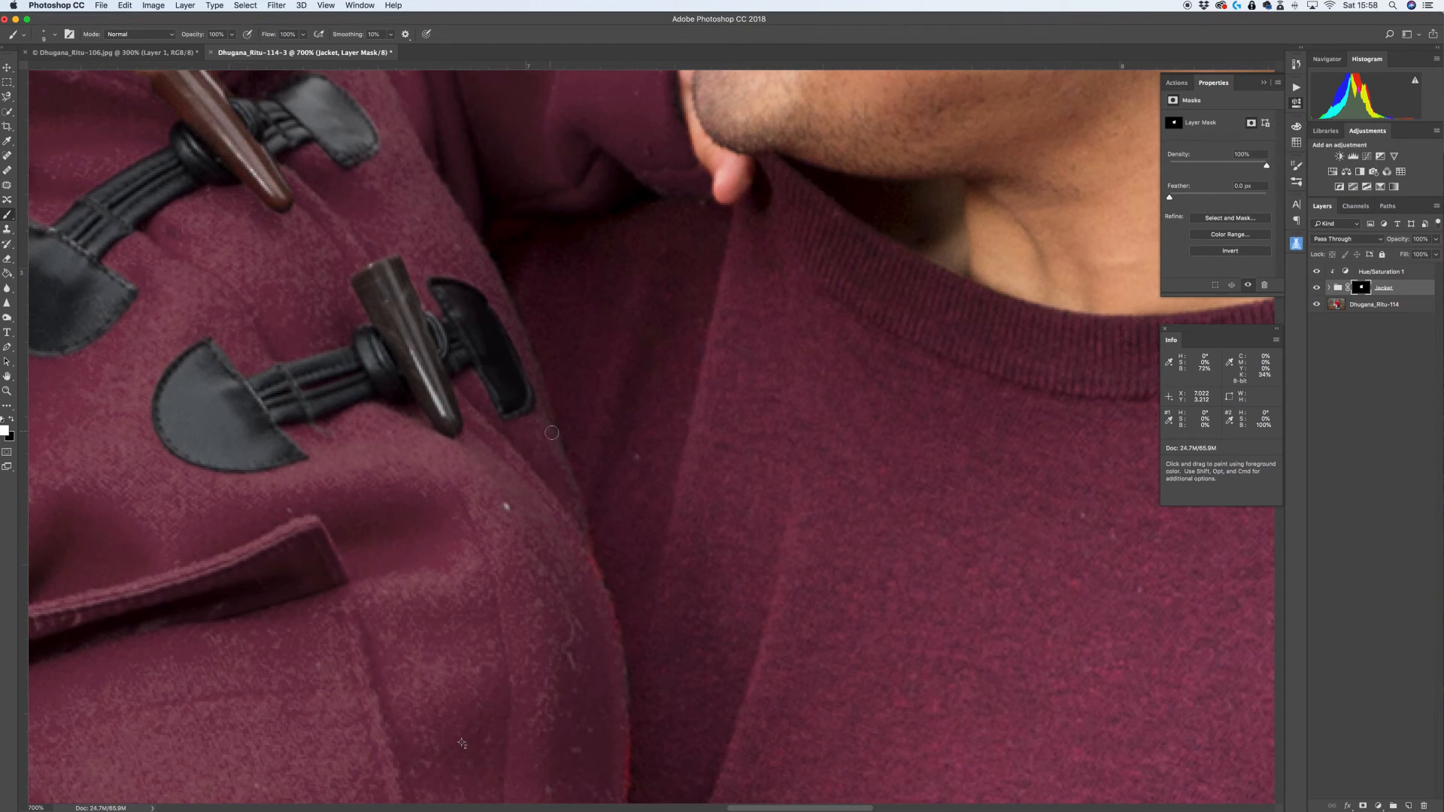
scroll(619, 703, down, 10)
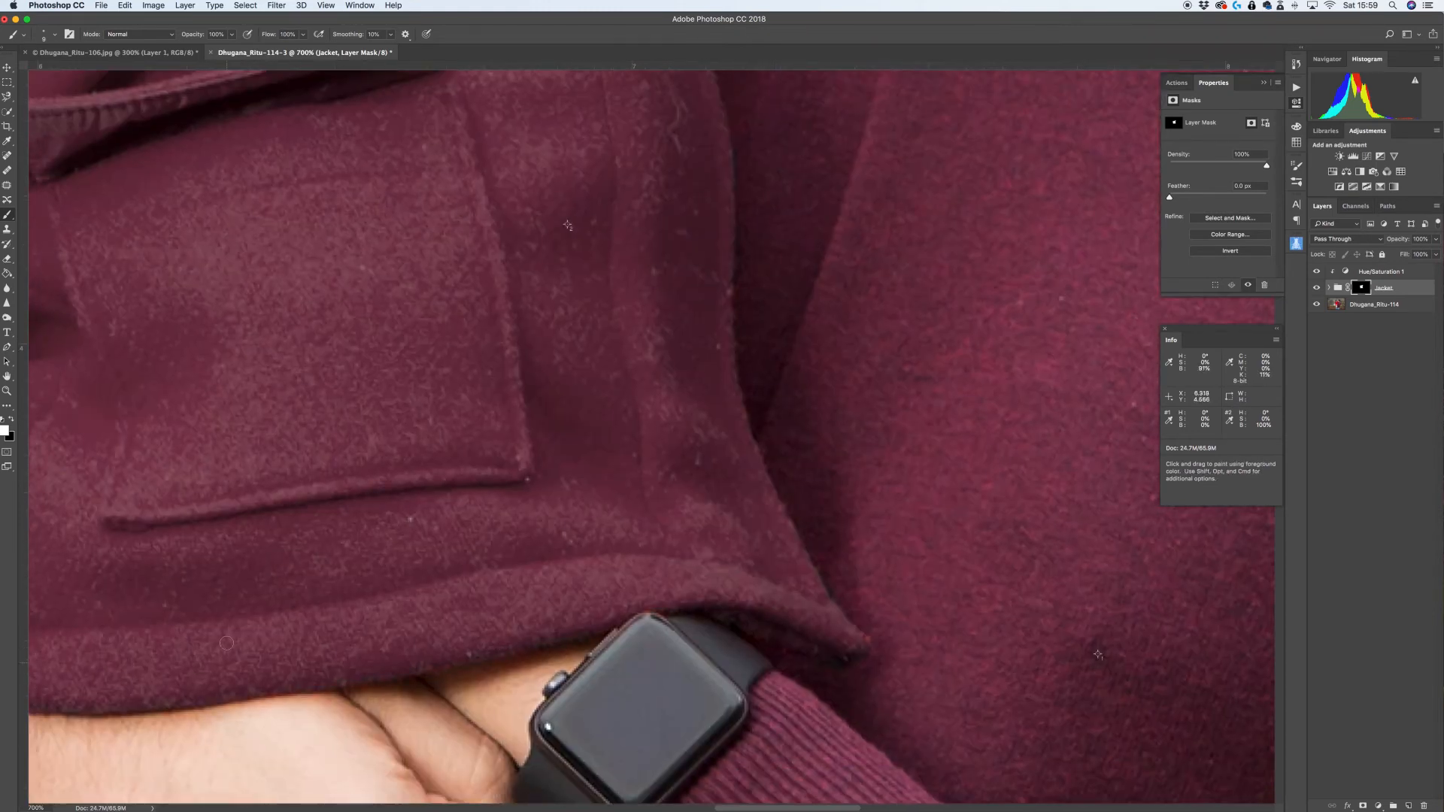
Clean up the Jacket mask along the outer edge of the lowered sleeve and up to the shoulder
scroll(557, 637, left, 6)
scroll(558, 638, down, 2)
scroll(334, 544, up, 4)
scroll(335, 543, left, 2)
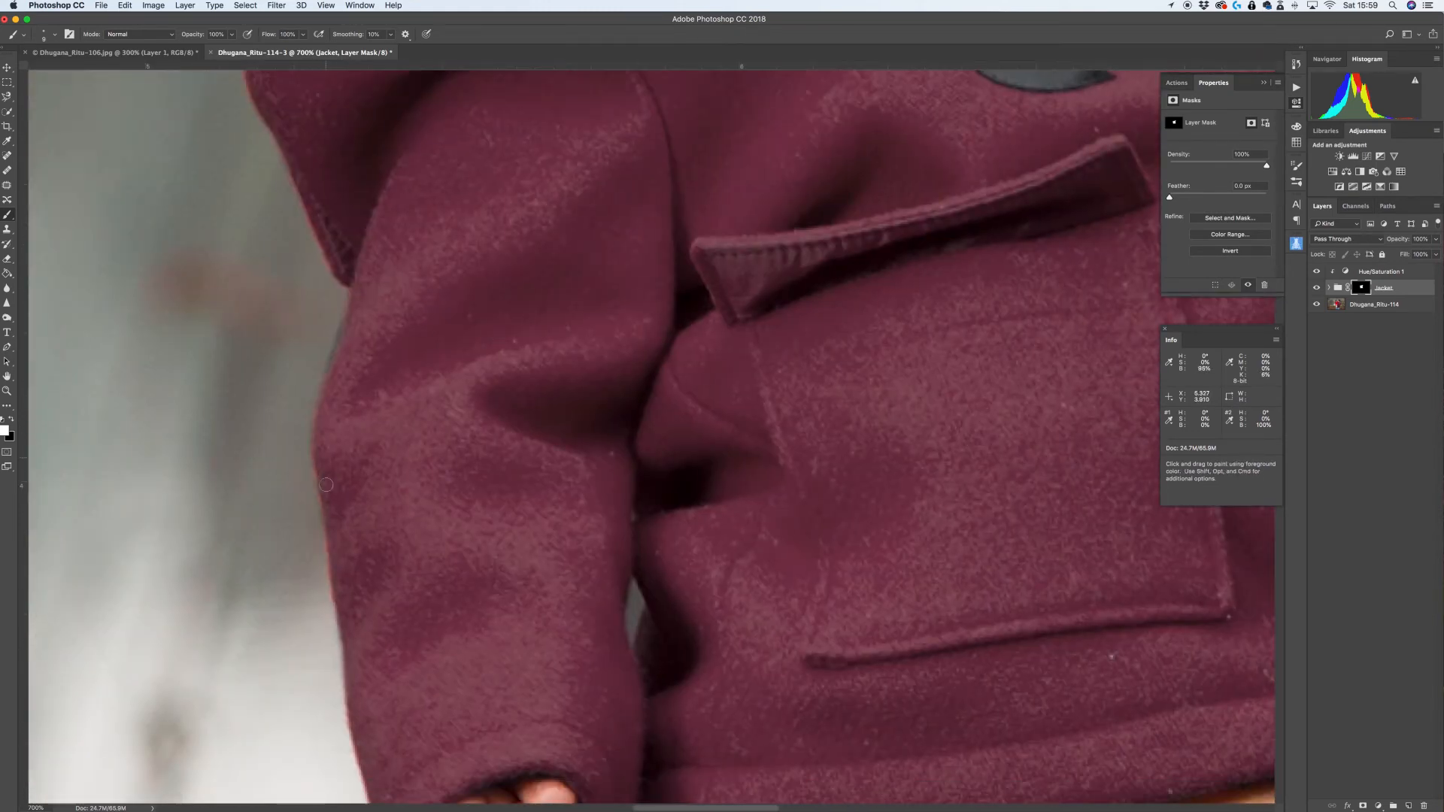
scroll(411, 456, up, 5)
scroll(411, 457, left, 3)
scroll(487, 360, up, 1)
scroll(487, 360, up, 3)
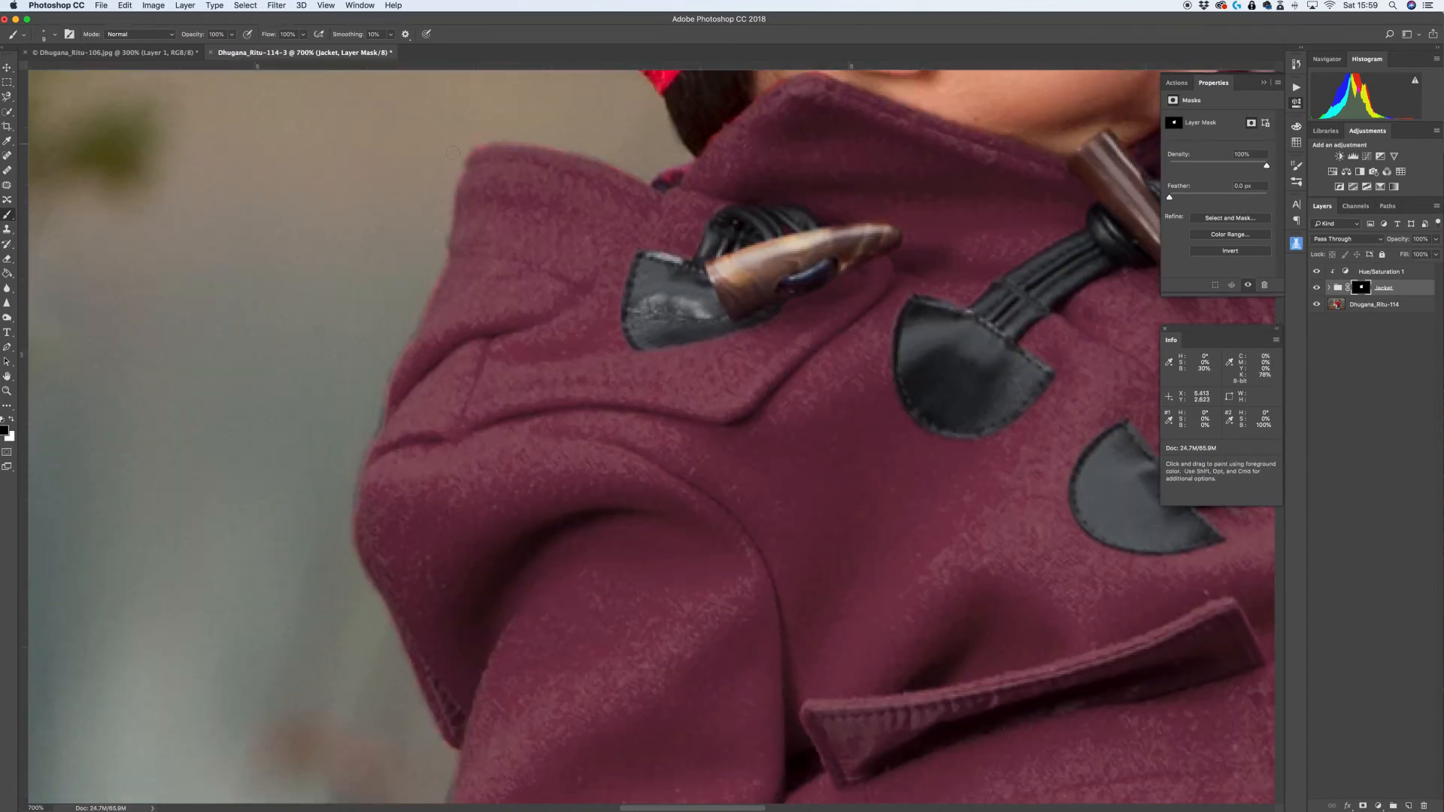
Set the brush opacity to 20% and softly blend the remaining areas of the Jacket mask
drag(789, 216, 692, 474)
key(2)
drag(993, 520, 730, 452)
Inspect the jacket up close and in the full image, and hide the Hue/Saturation adjustment to compare with the original colour
key(super+minus)
key(super+0)
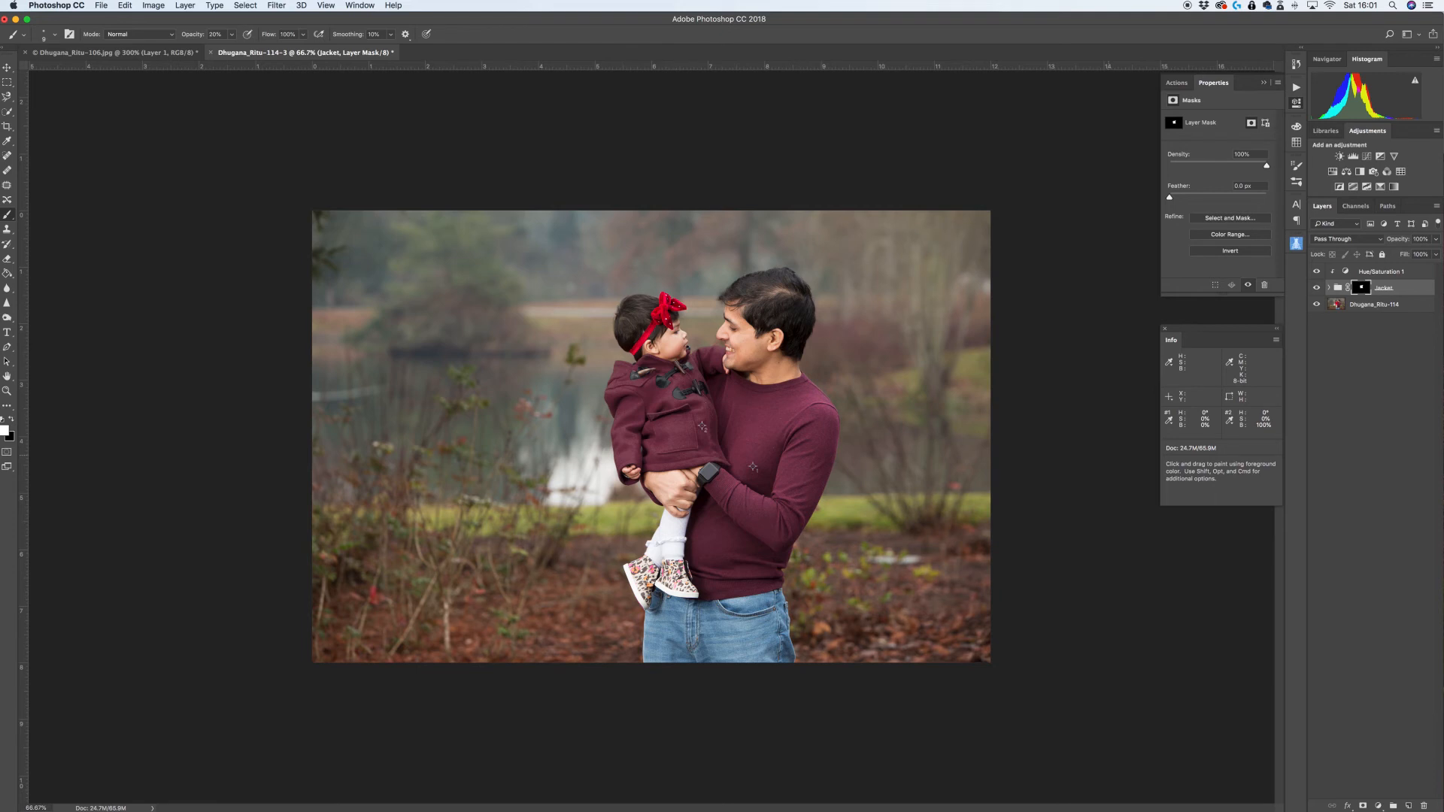
key(super+equal)
key(super+equal)
key(super+equal)
key(super+equal)
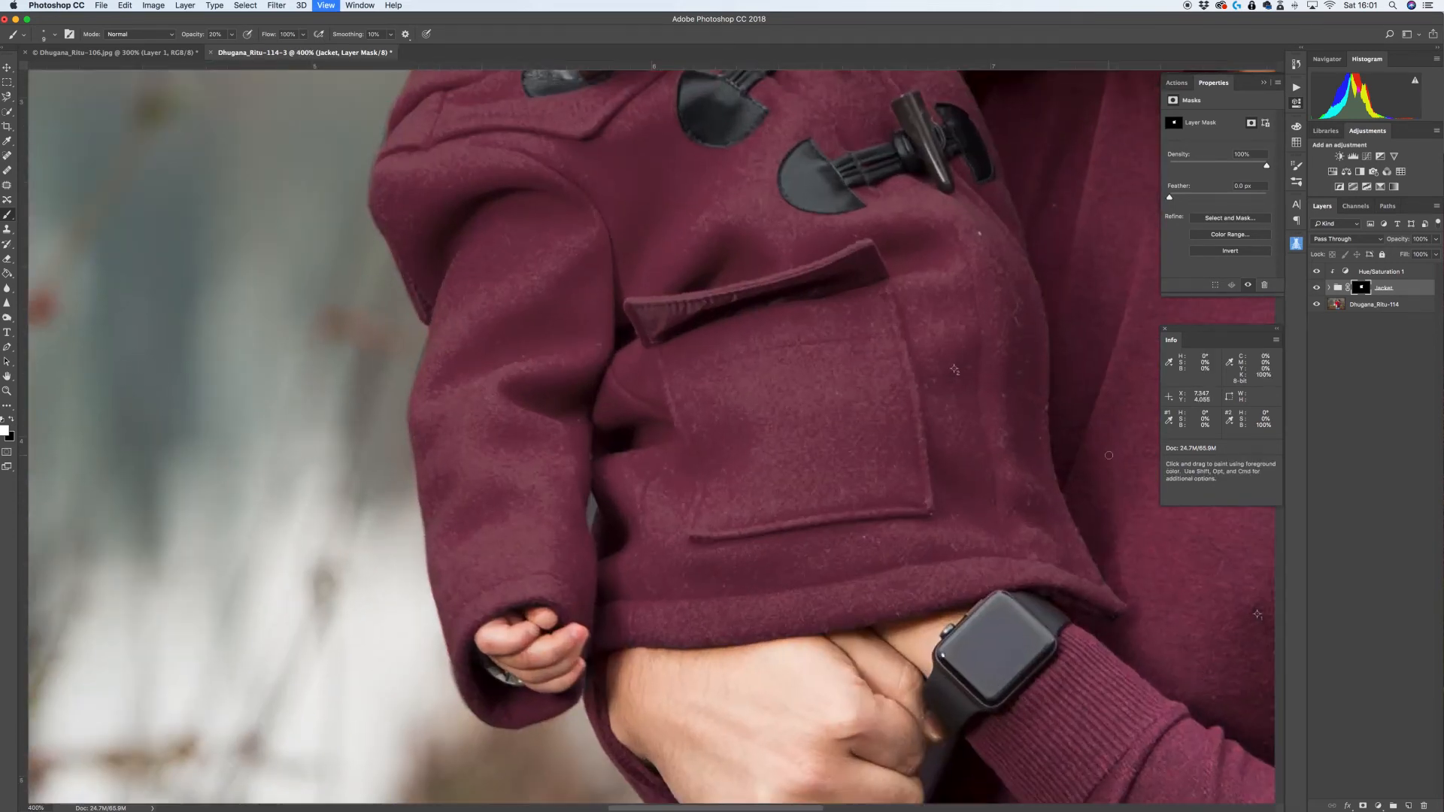
scroll(691, 183, up, 3)
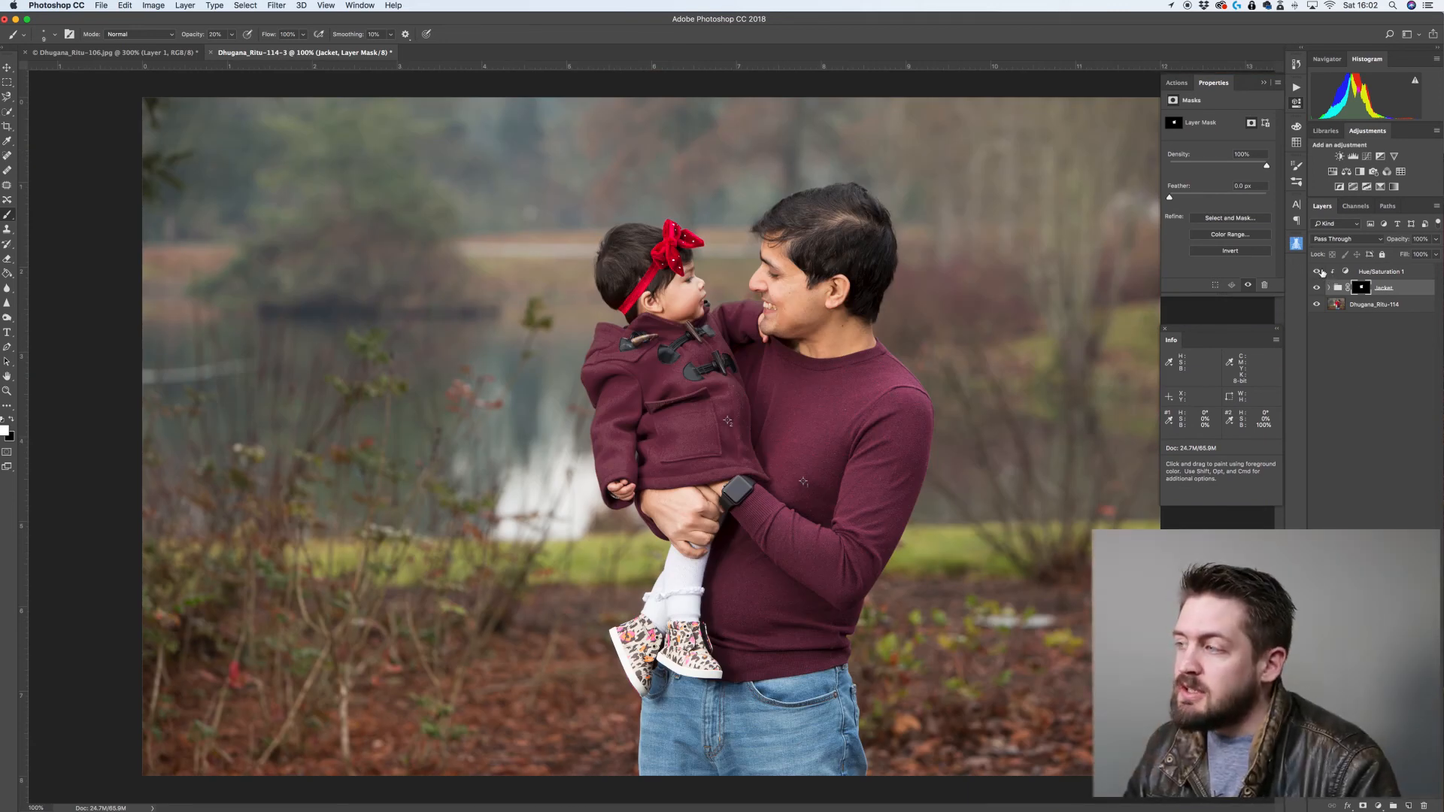
click(1317, 274)
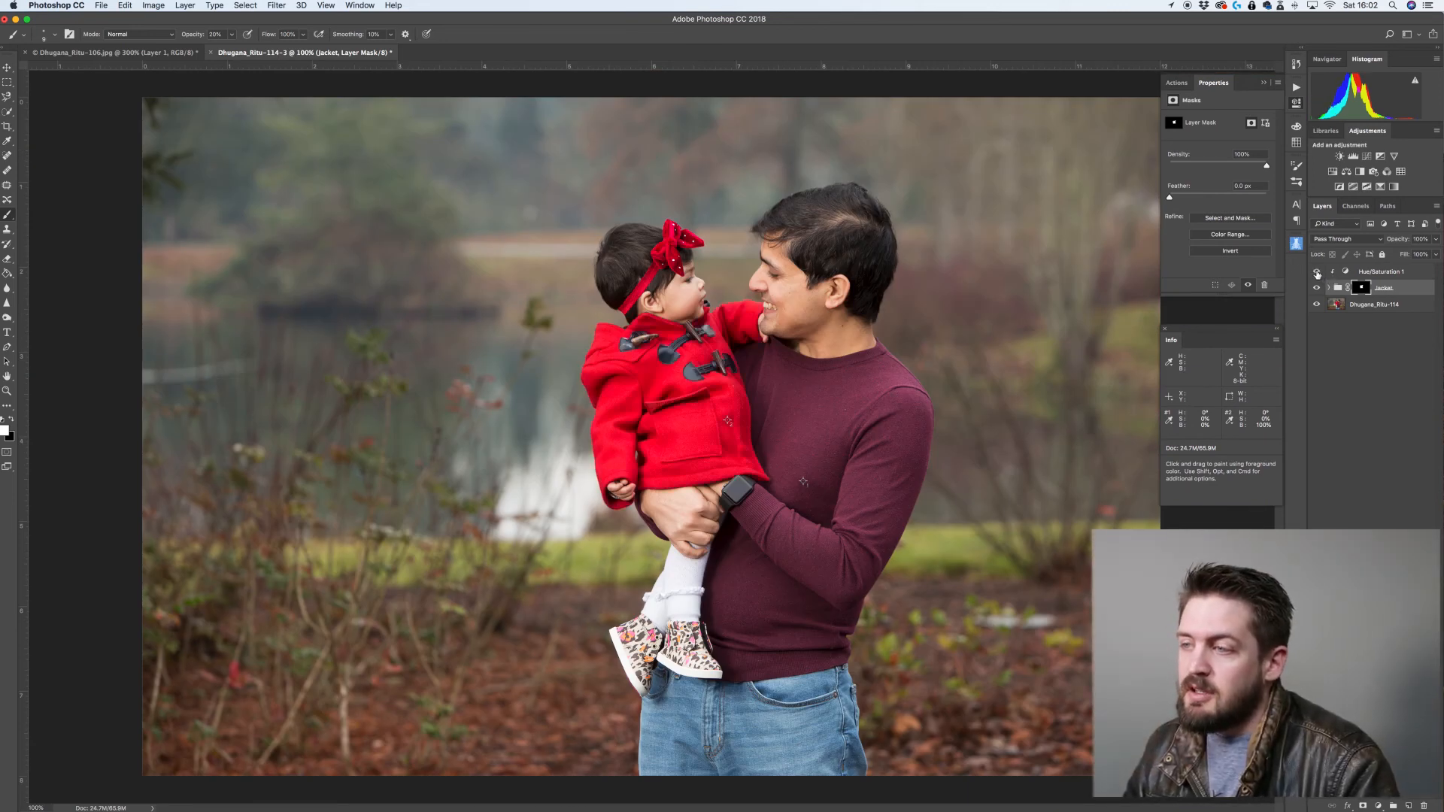